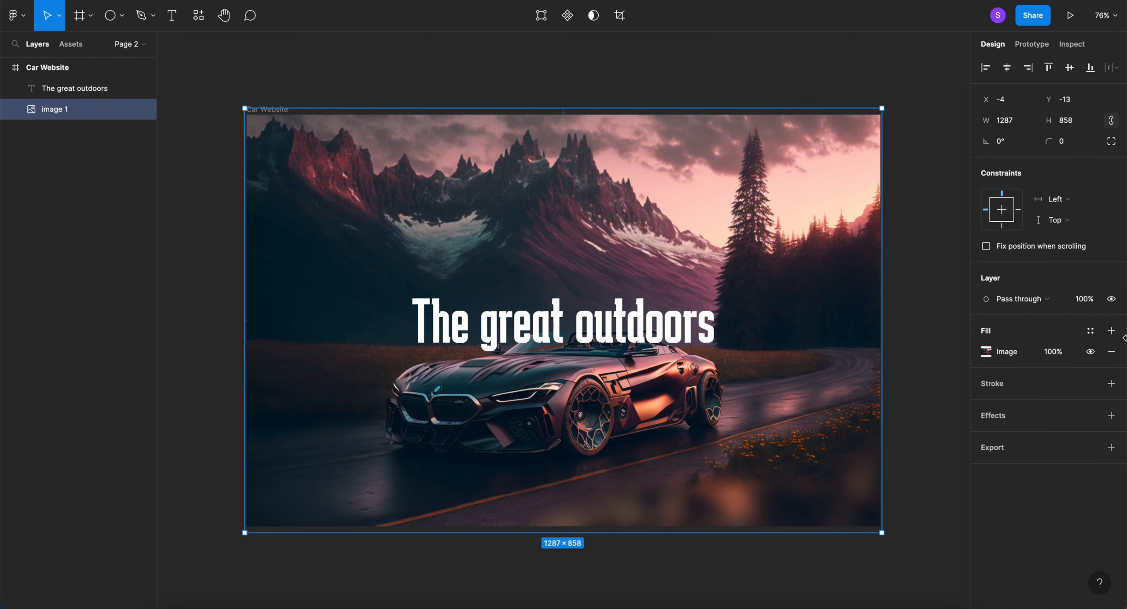
Add a black 000000 fill at 40% opacity over the car background image.
click(1110, 334)
click(1058, 353)
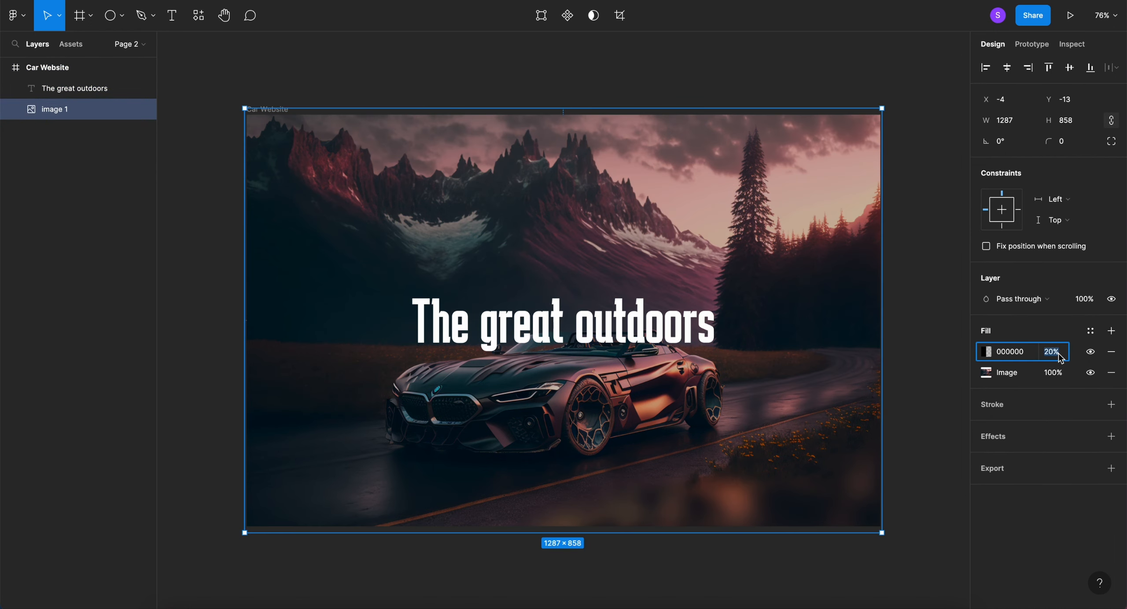
key(Return)
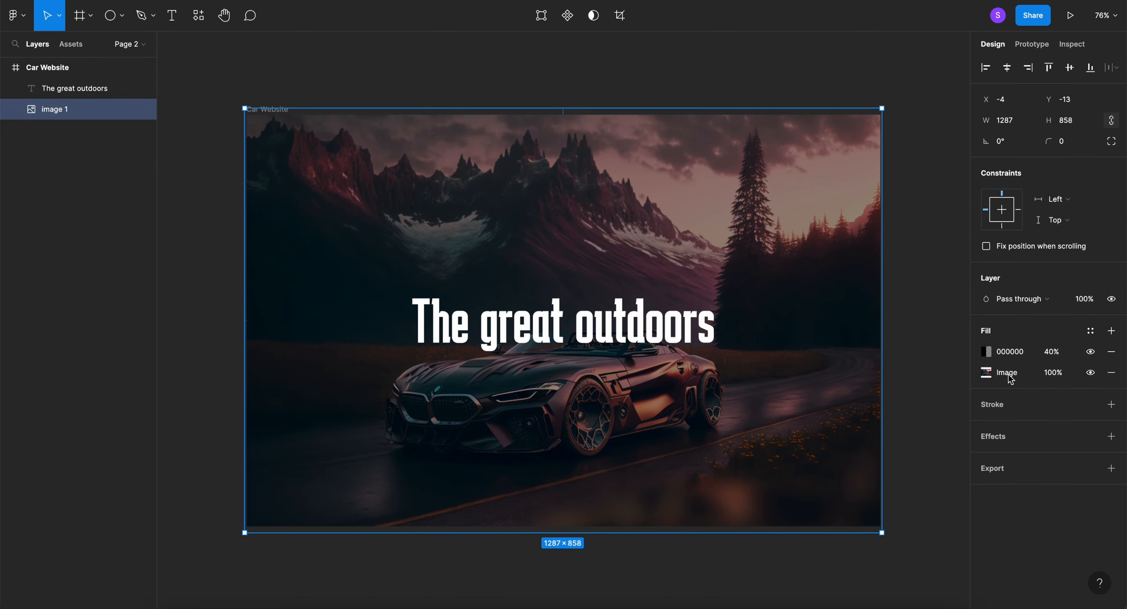
Move the "The great outdoors" heading up above the car, to about Y 257.
click(601, 328)
drag(602, 328, 602, 282)
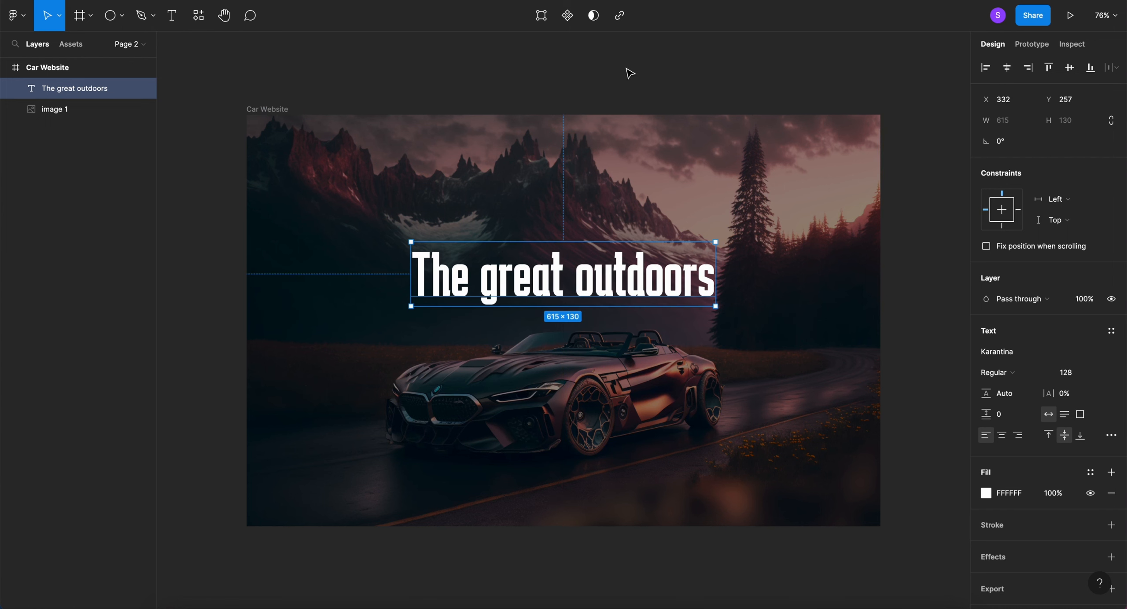
click(719, 65)
Add a "MAZE" text logo, scale it down to a font size of about 41, and place it in the page's upper-left corner.
click(173, 17)
click(337, 202)
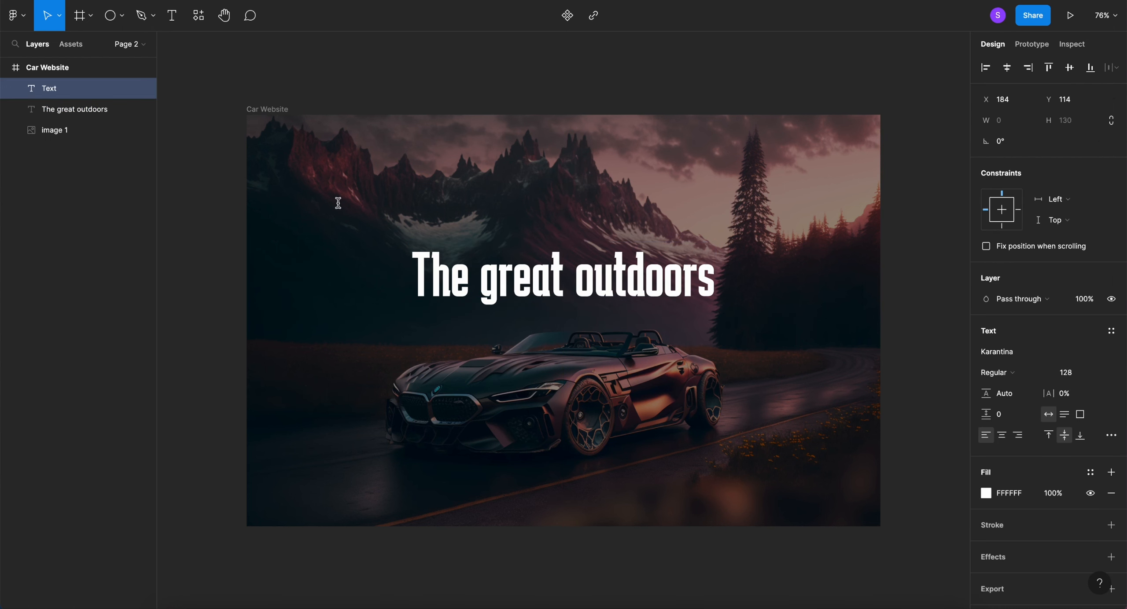
text(MAZE)
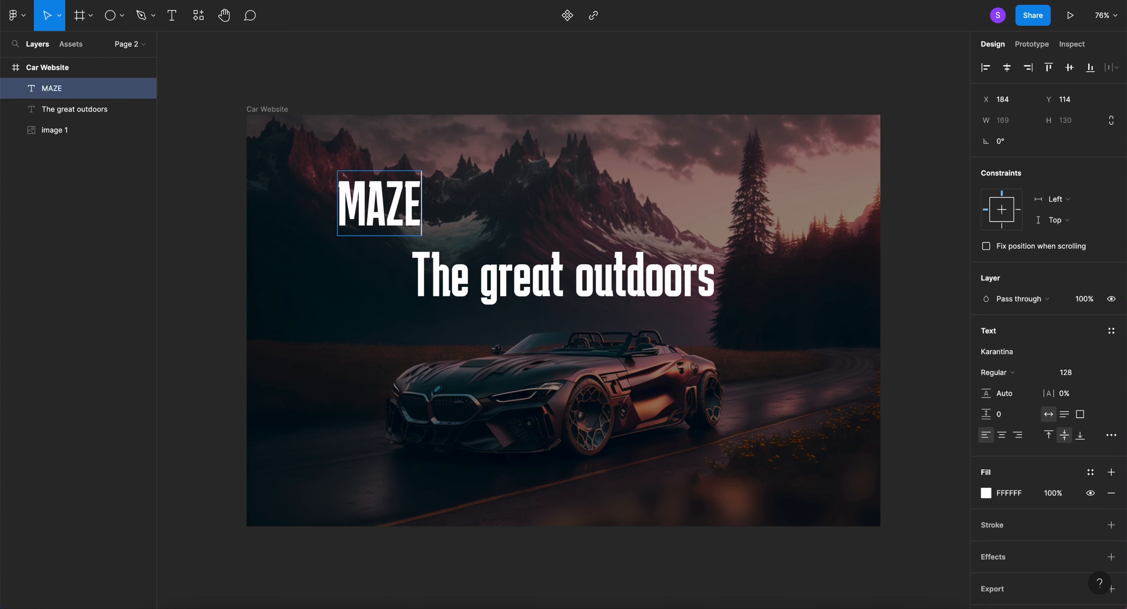
key(Escape)
key(k)
drag(387, 234, 271, 134)
click(385, 70)
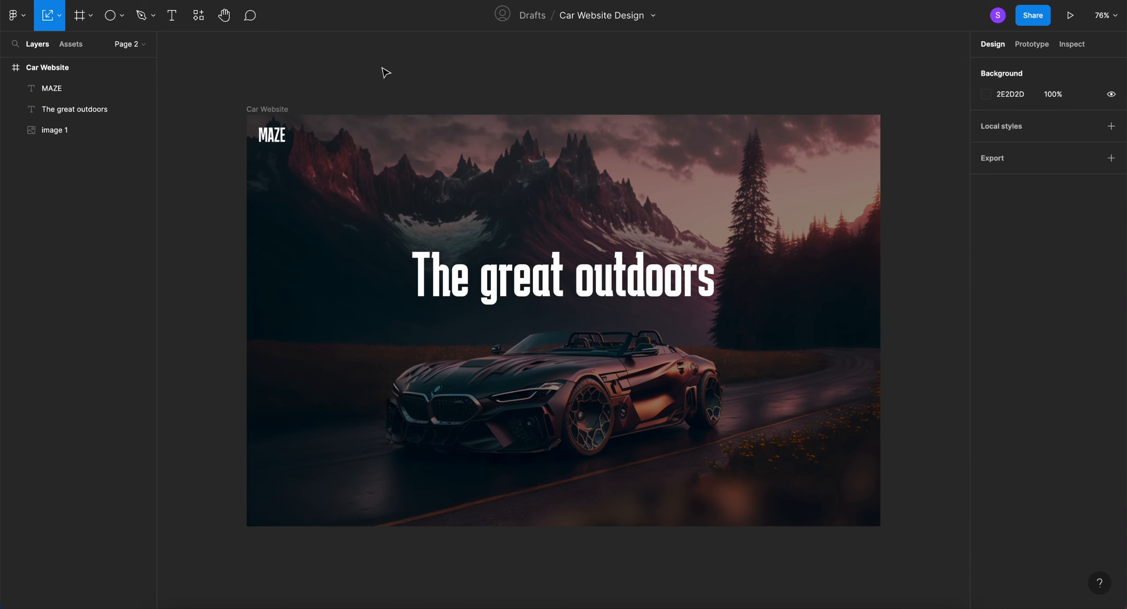
Add an "About" text label in Inter at size 24 and place it in the header at about X 420, Y 32.
key(t)
click(315, 219)
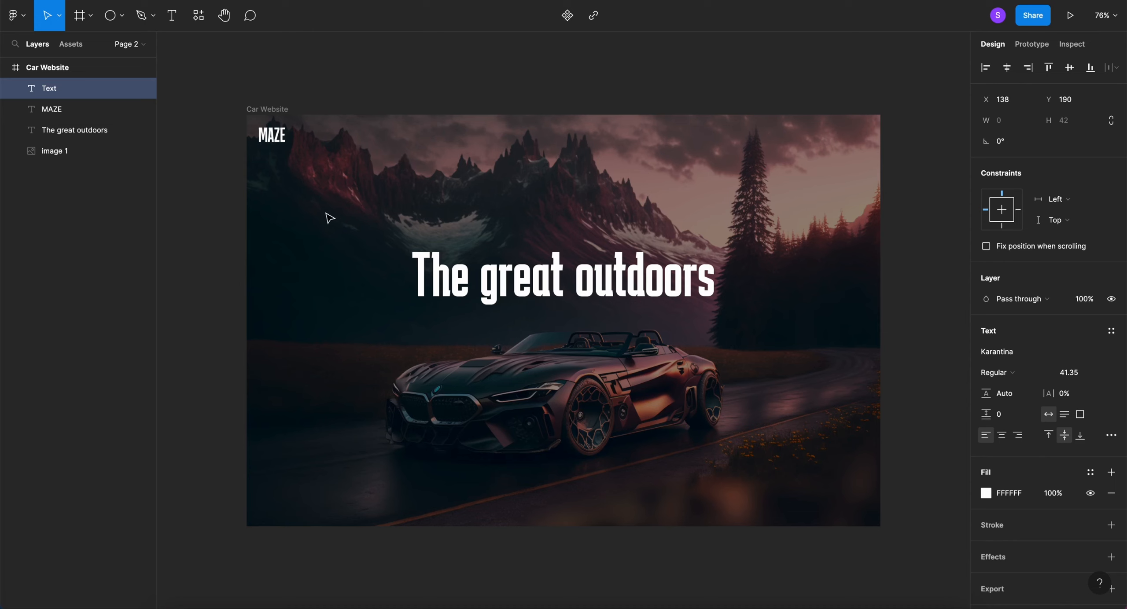
key(Escape)
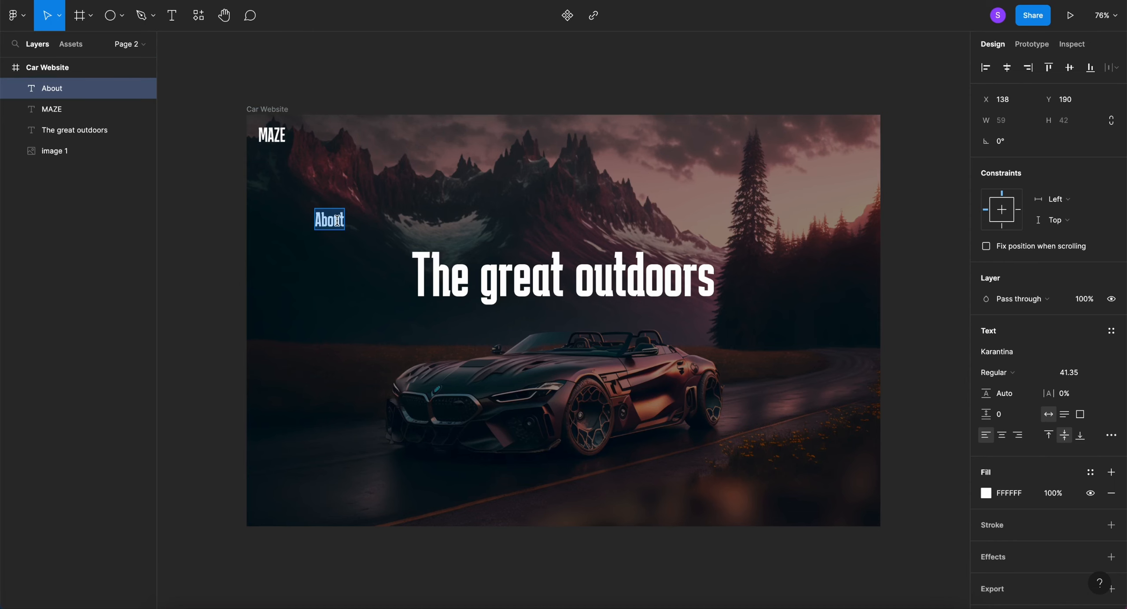
click(1045, 355)
key(Return)
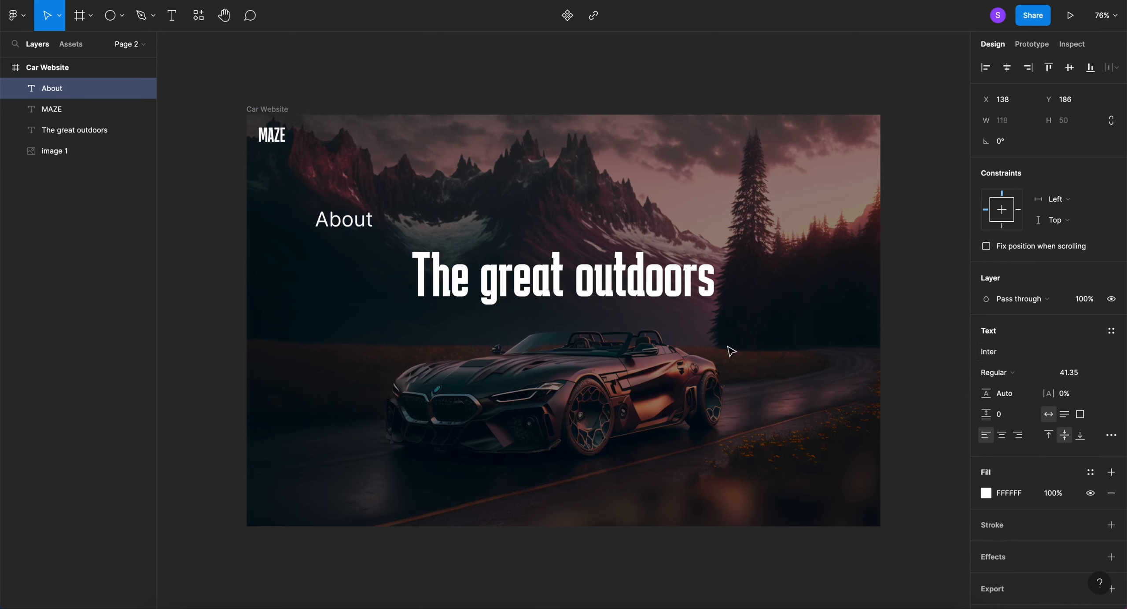
click(1104, 372)
click(1079, 524)
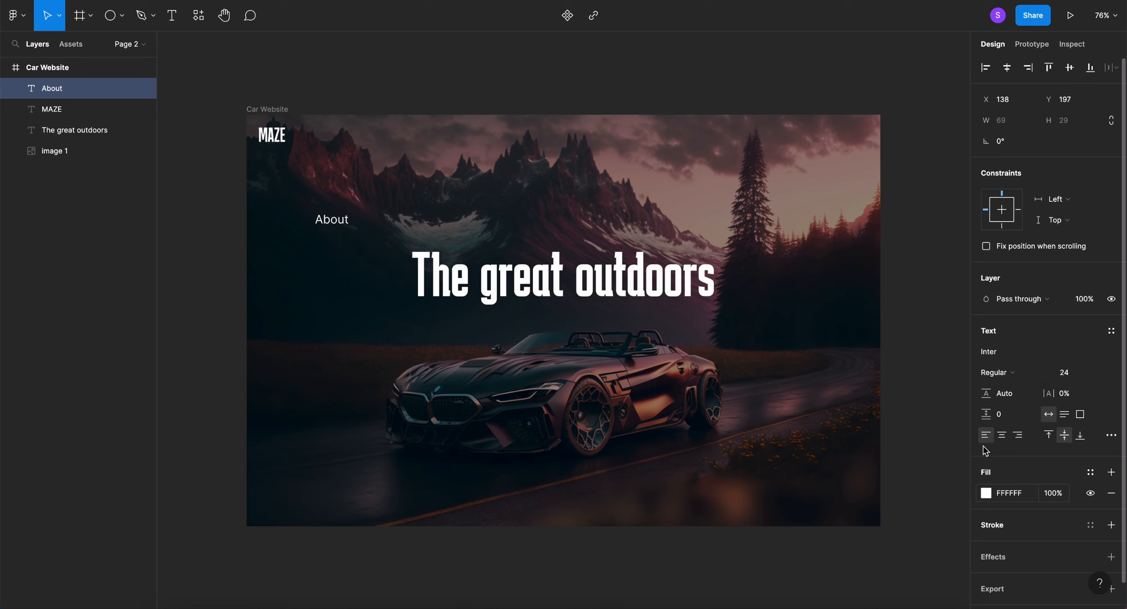
drag(330, 220, 482, 145)
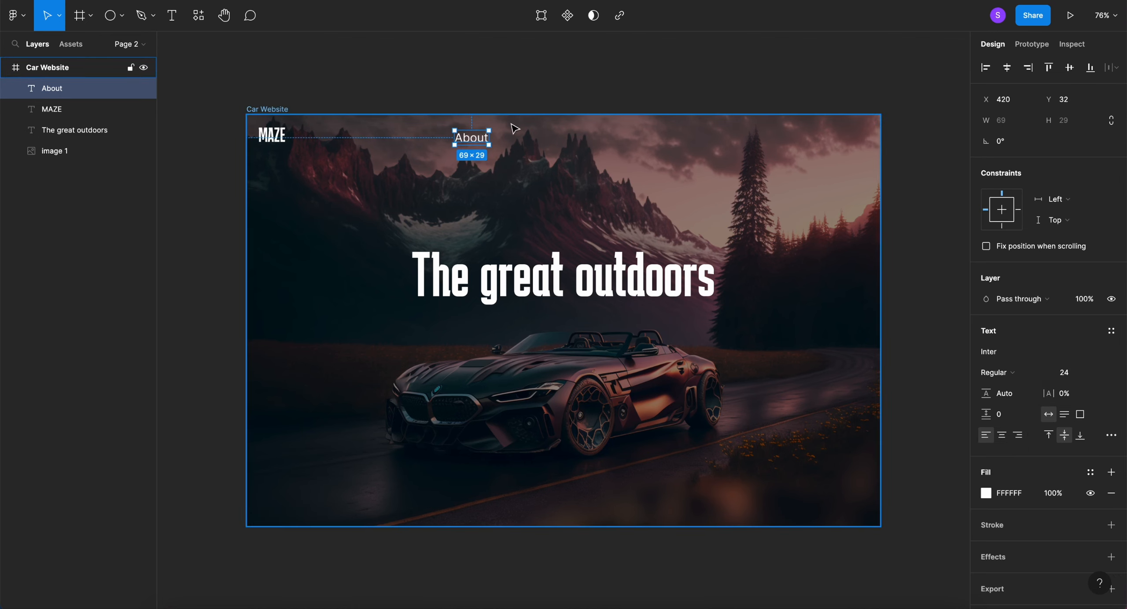
Duplicate the About label to its right at about X 519 and change the copy's text to "Explore".
key(ctrl+d)
drag(469, 145, 512, 145)
double_click(515, 137)
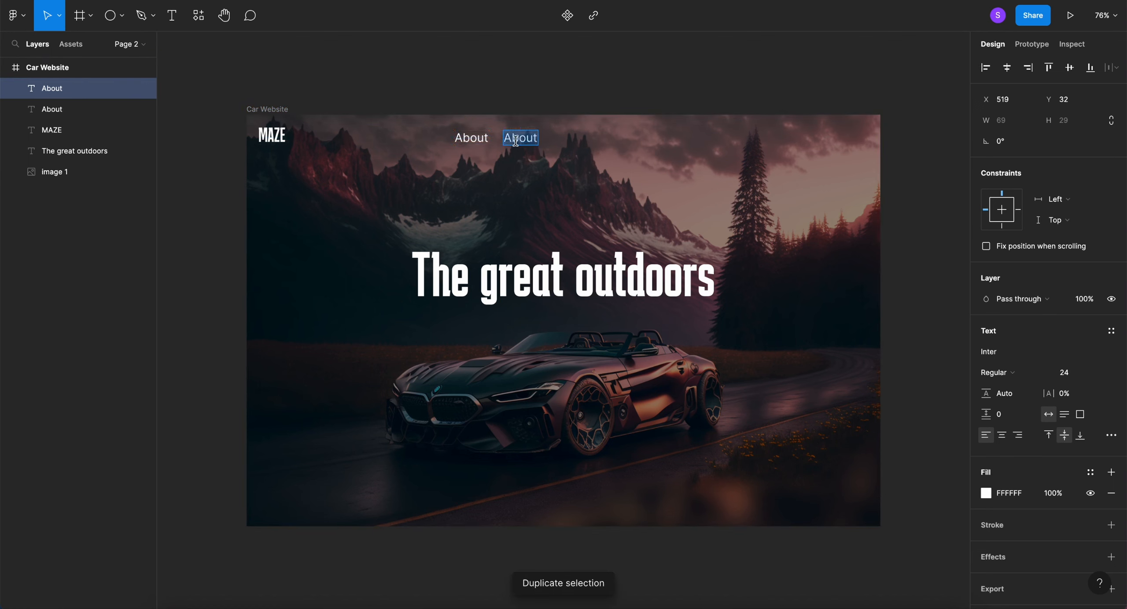
text(Explore)
key(Escape)
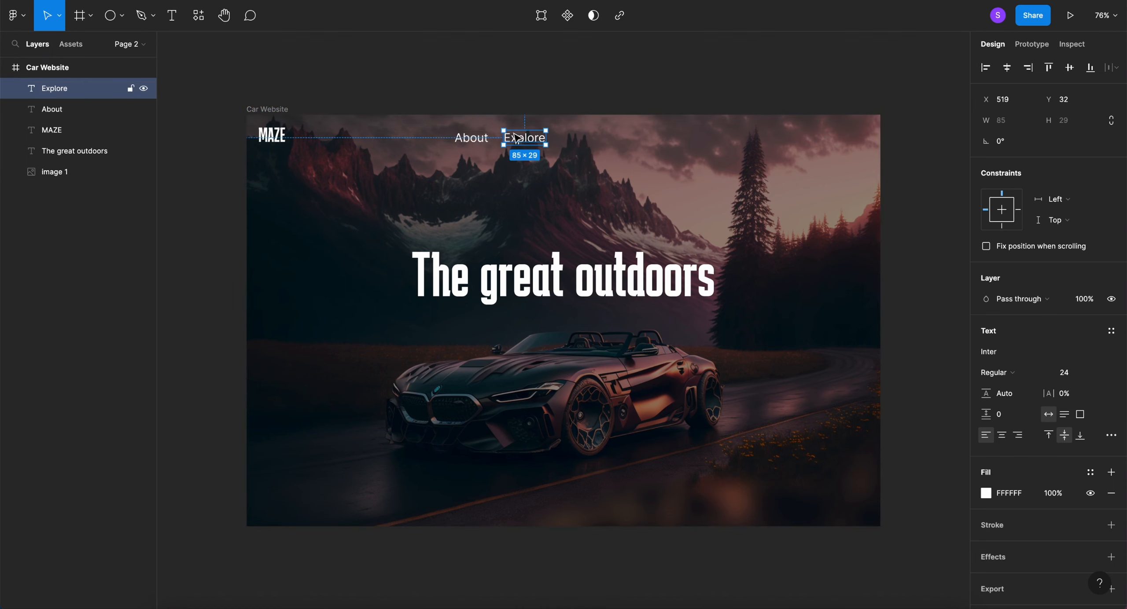
Duplicate the Explore label farther right at about X 721 and change the copy's text to "Journal".
key(ctrl+d)
drag(517, 140, 619, 147)
double_click(618, 146)
text(Journal)
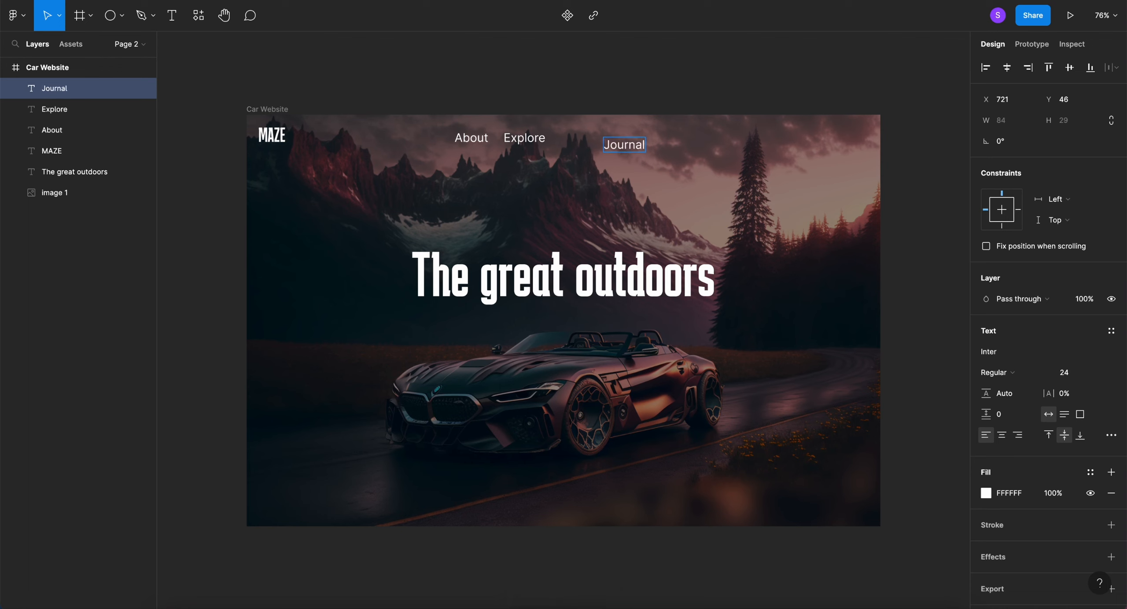
key(Escape)
Duplicate the Journal label to its right at about X 863 and change the copy's text to "Search".
key(ctrl+d)
drag(626, 145, 697, 146)
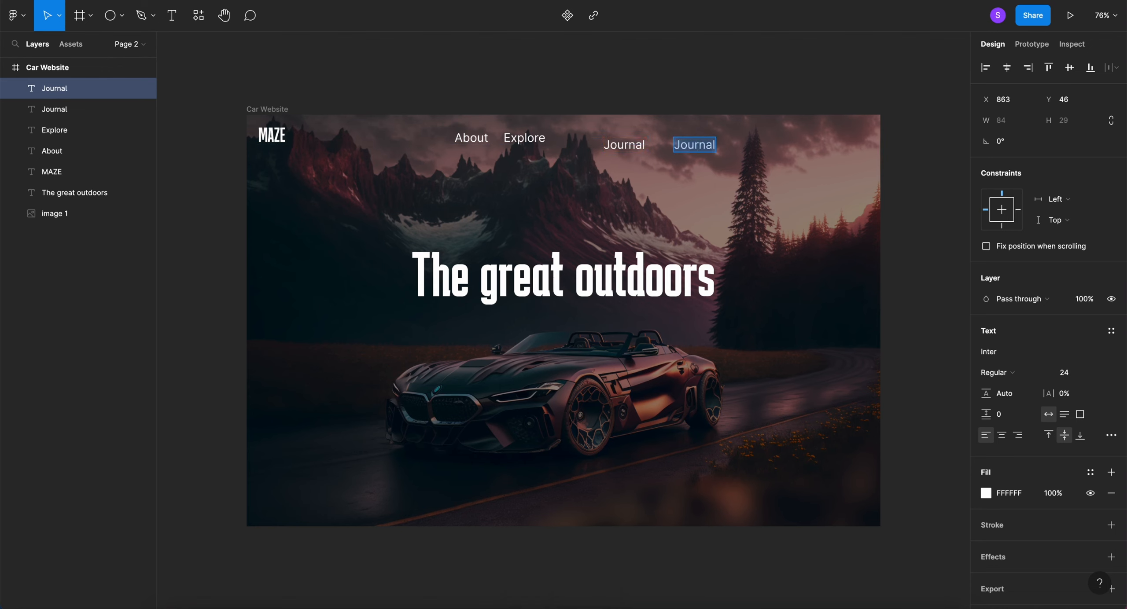
text(Search)
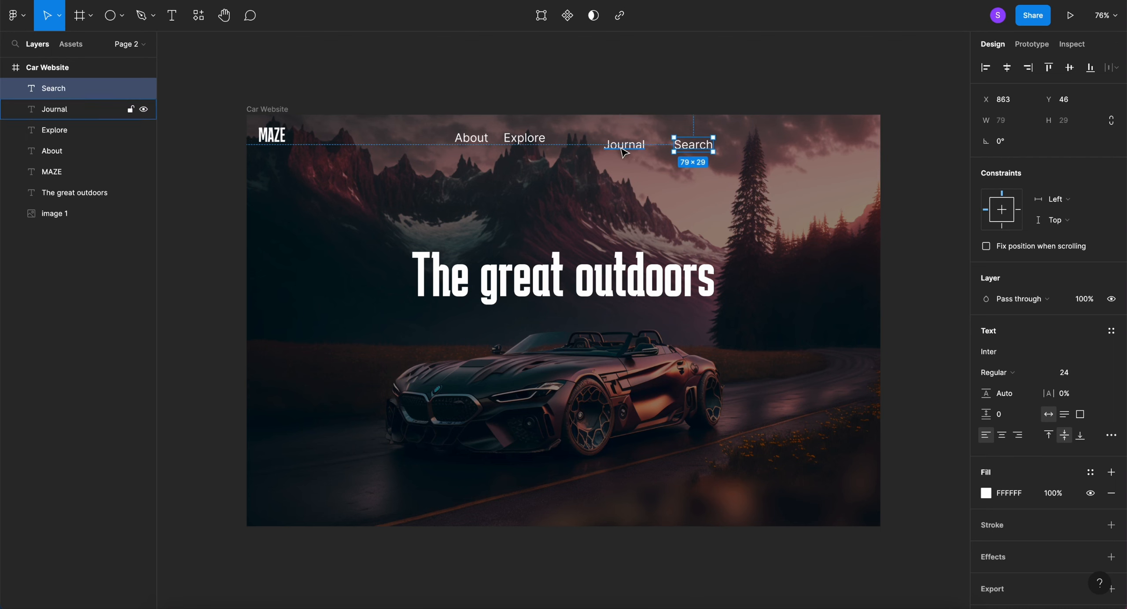
text(f)
click(621, 140)
key(f)
drag(531, 138, 532, 139)
key(f)
click(49, 16)
click(470, 141)
key(f)
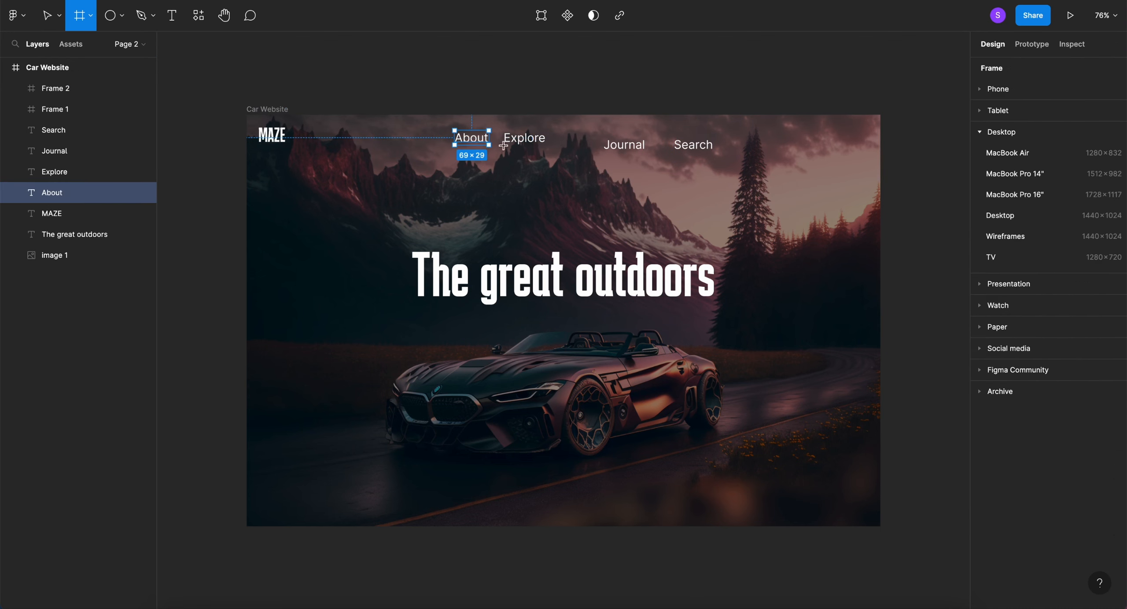
key(v)
key(f)
click(533, 144)
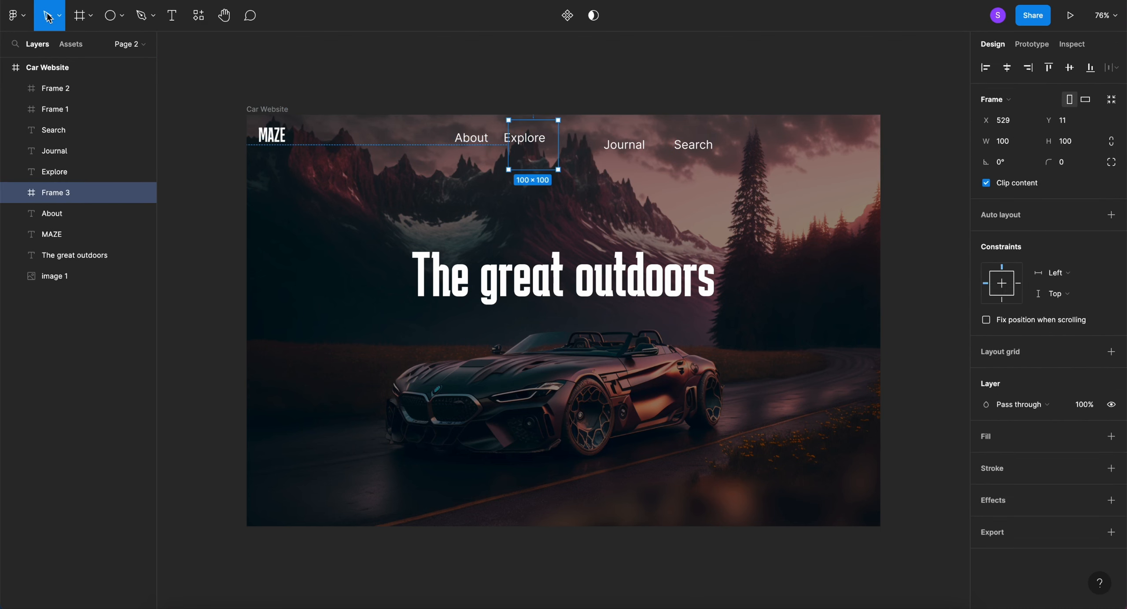
click(438, 72)
click(470, 138)
key(f)
drag(528, 142, 528, 145)
click(50, 11)
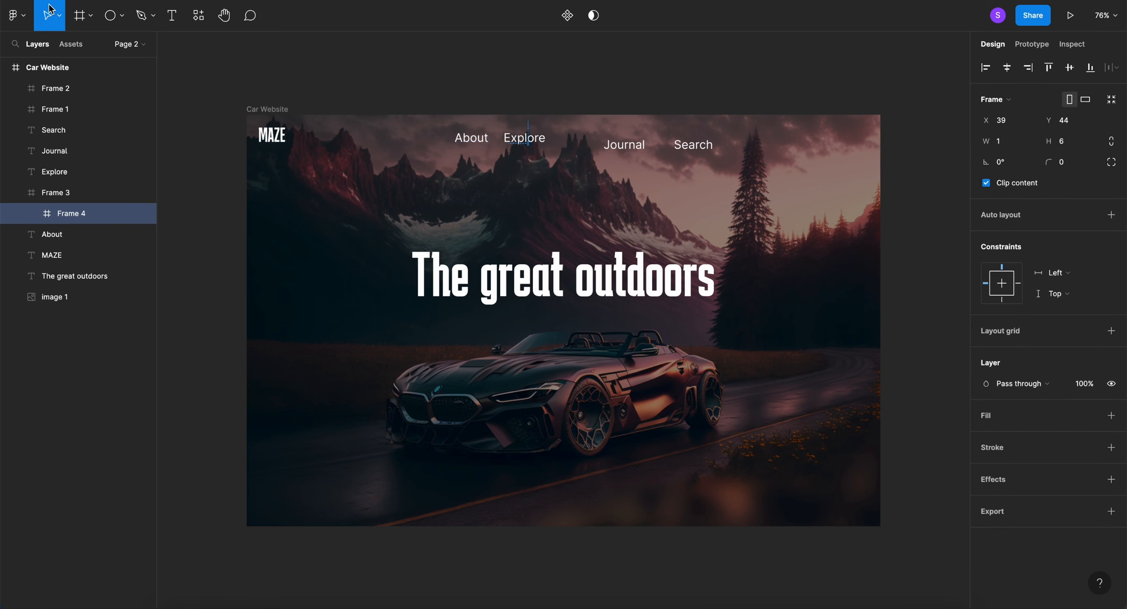
click(455, 68)
click(524, 140)
click(559, 160)
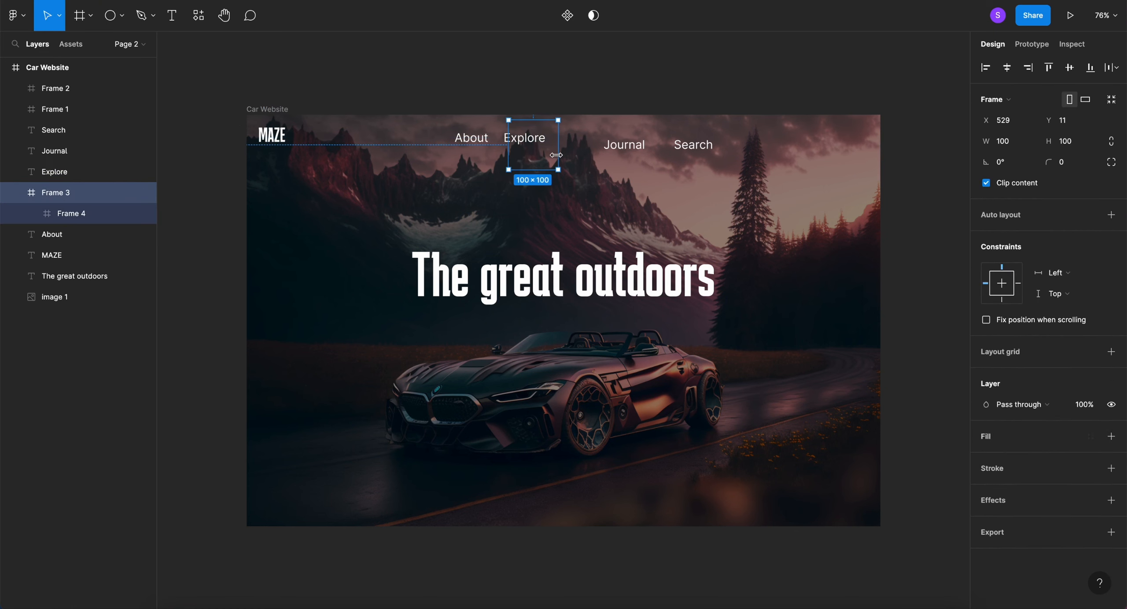
key(Delete)
click(470, 138)
key(f)
drag(520, 144, 520, 145)
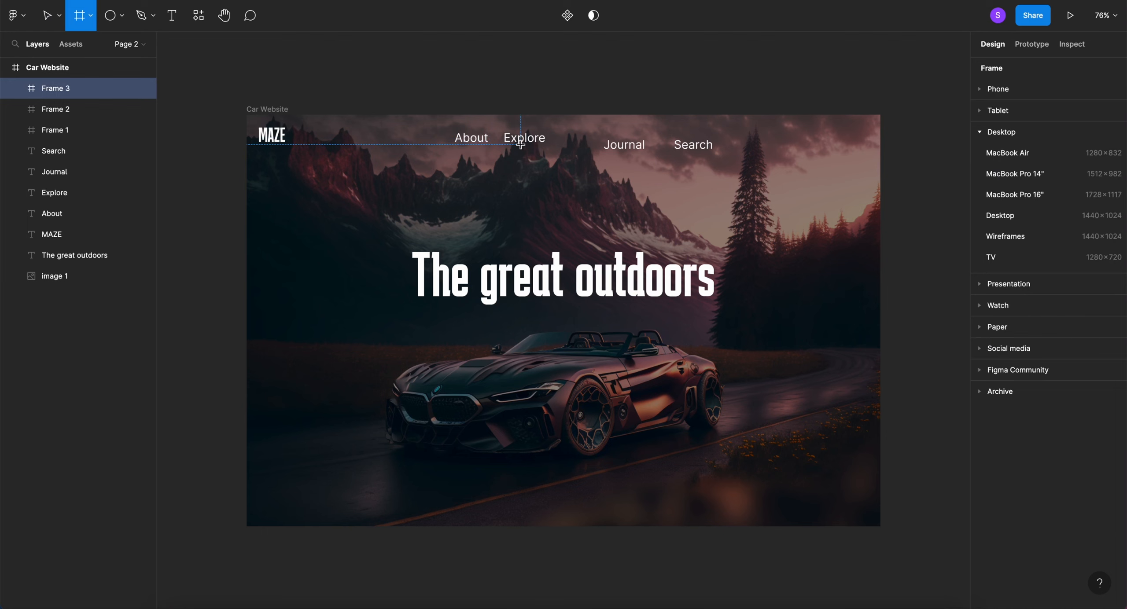
key(ctrl+z)
click(47, 15)
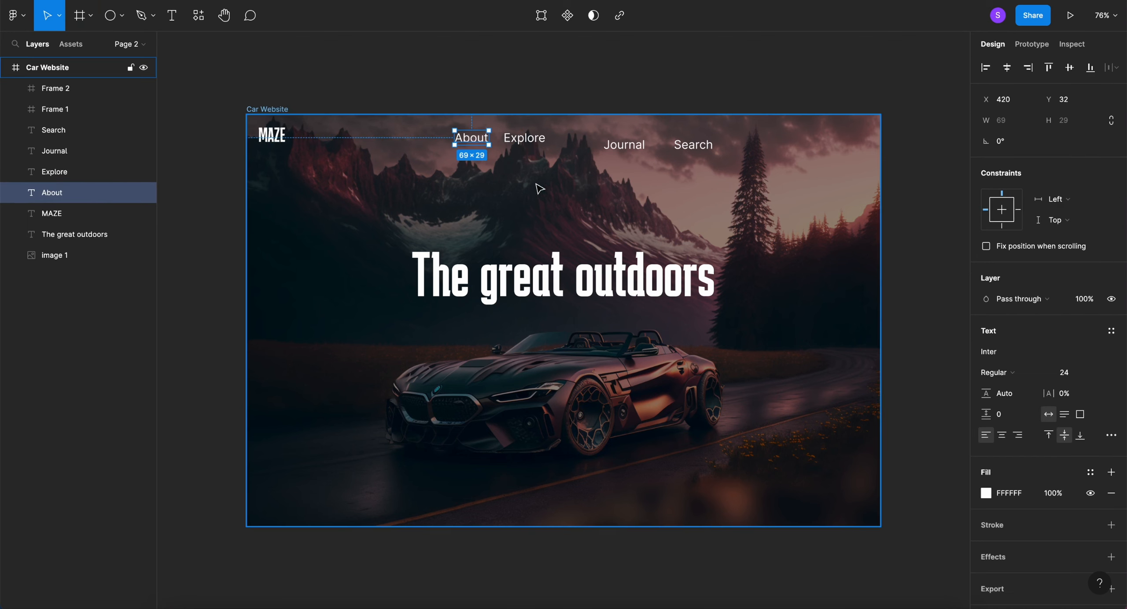
shift+click(523, 138)
shift+click(625, 154)
click(637, 141)
key(Delete)
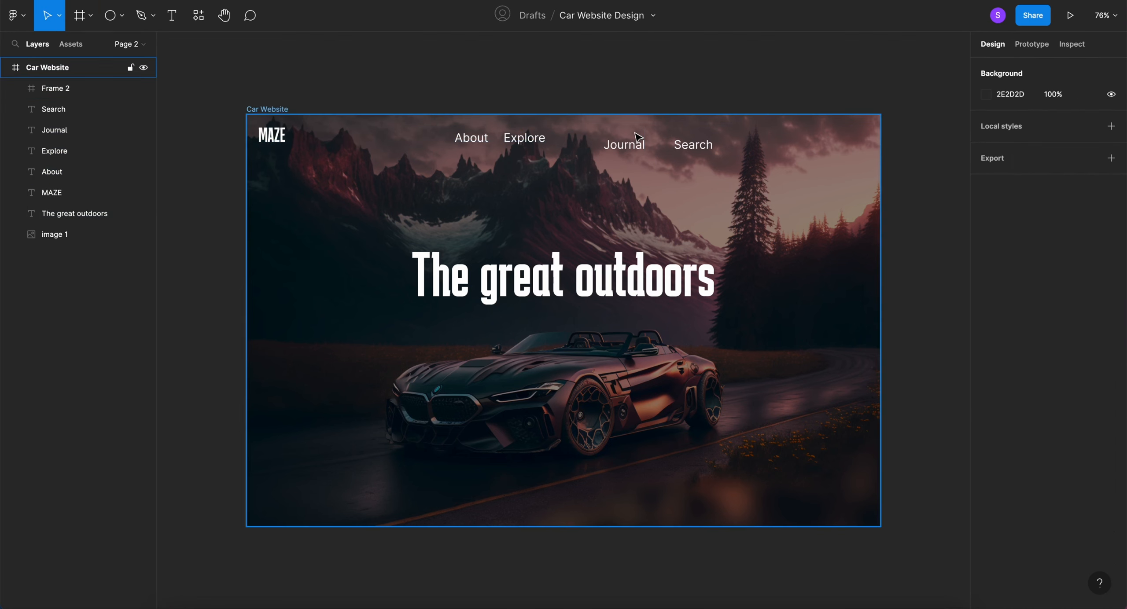
Align the Search, Journal, Explore and About labels on their vertical centers.
click(698, 144)
shift+click(625, 145)
shift+click(524, 138)
shift+click(471, 138)
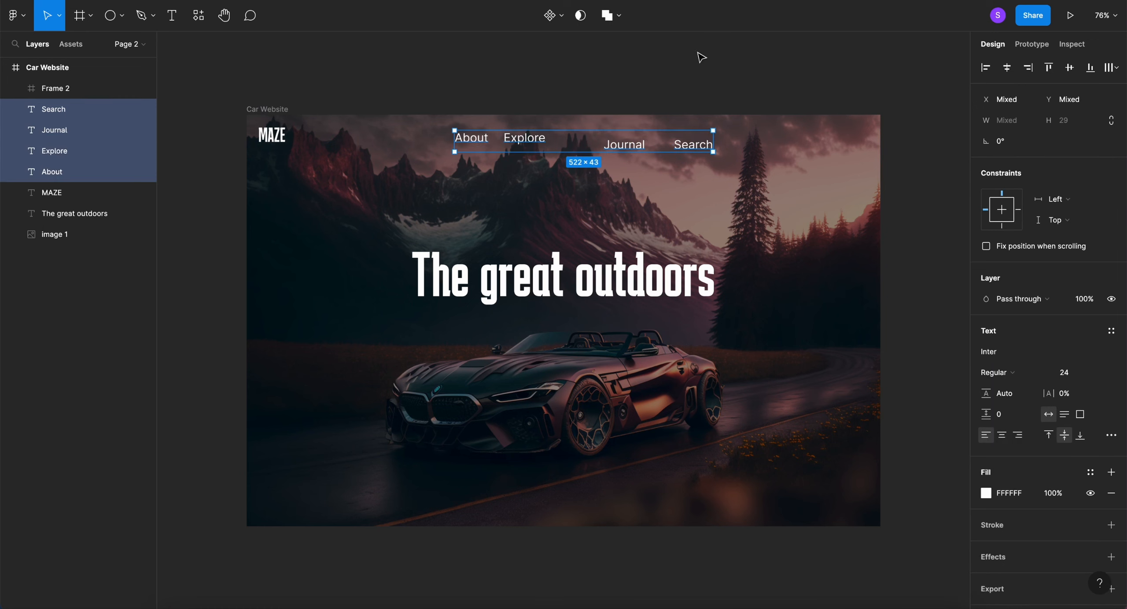
click(1069, 67)
key(Escape)
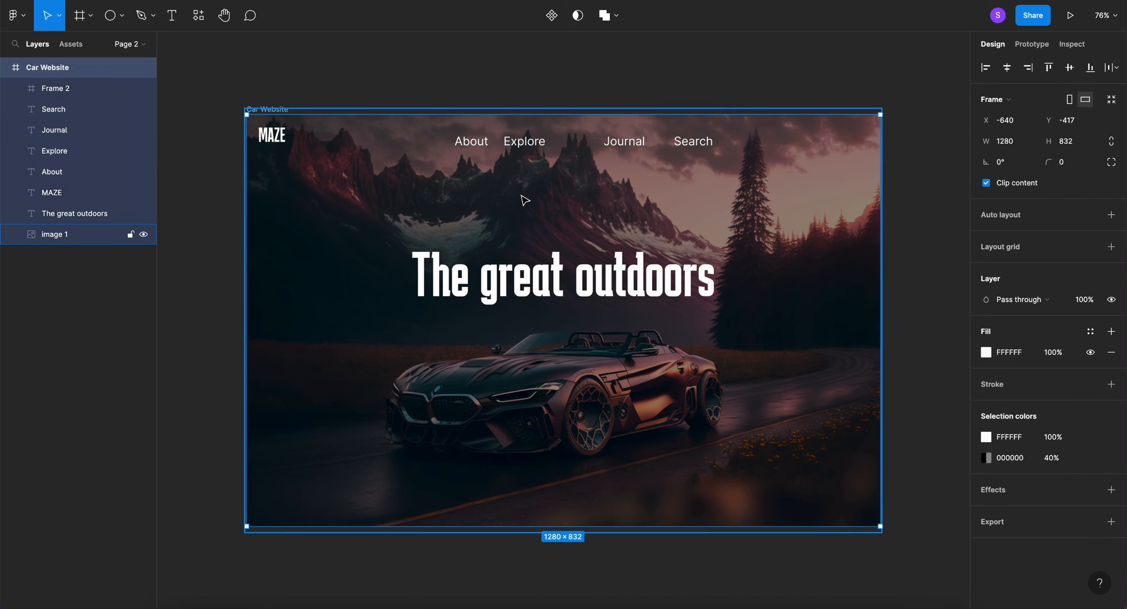
Shift the Explore and Journal labels slightly right to even out the gaps after About.
scroll(526, 176, left, 2)
click(567, 142)
drag(569, 146, 583, 146)
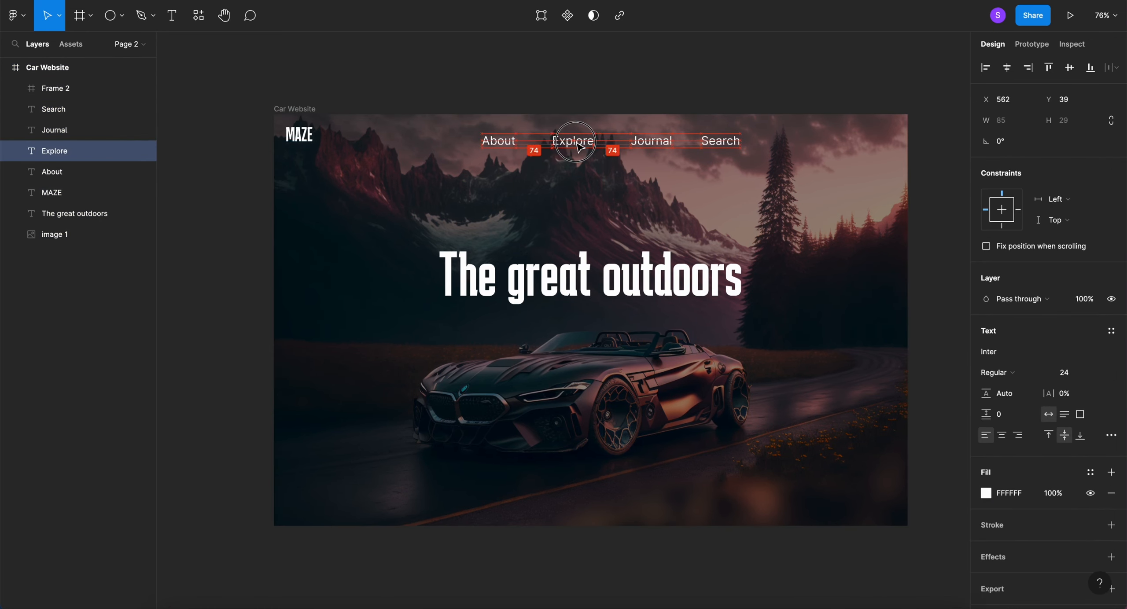
click(662, 144)
drag(662, 144, 664, 144)
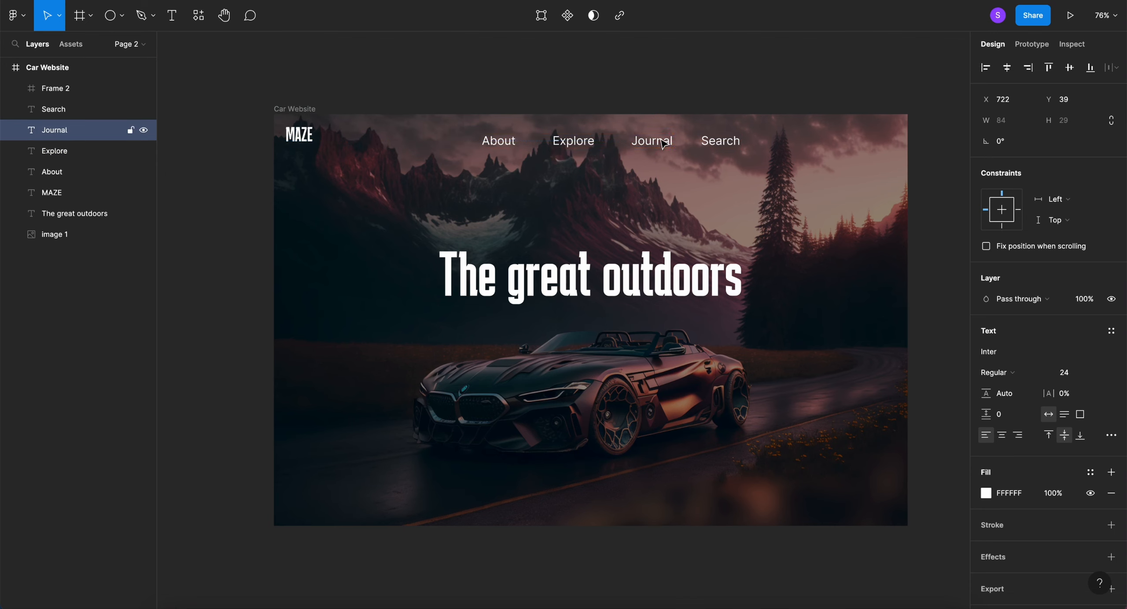
key(Right)
Nudge the Search label right to X 882 to match the 75-pixel spacing of the other navigation labels.
click(733, 143)
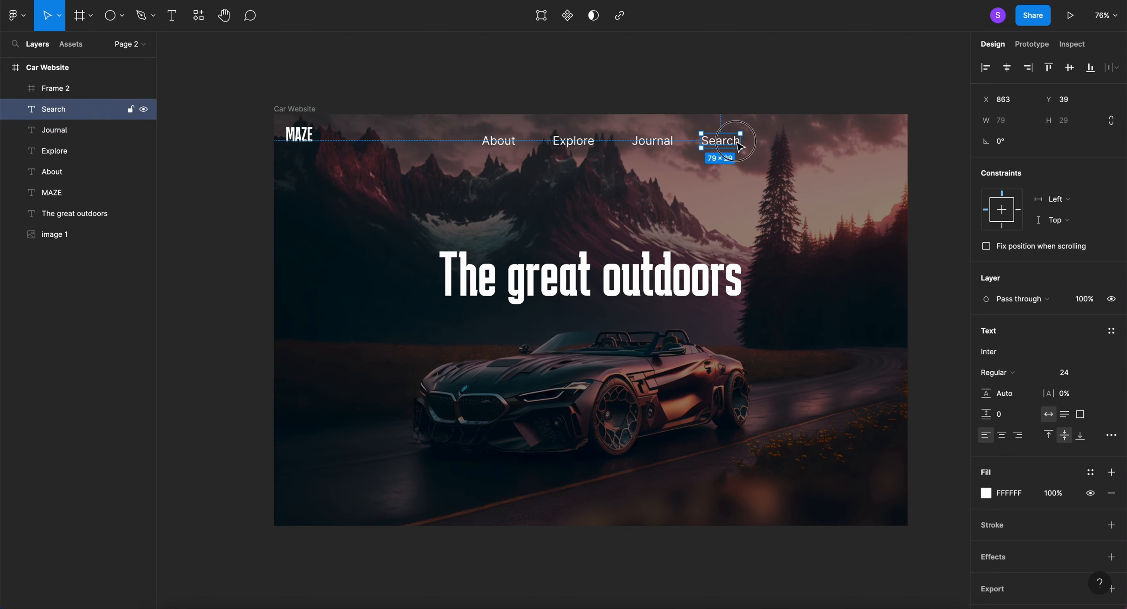
key(Right)
key(Right)
key(Right)
key(Right)
key(Right)
key(Right)
key(Right)
key(Right)
key(Right)
key(Right)
key(Right)
key(Right)
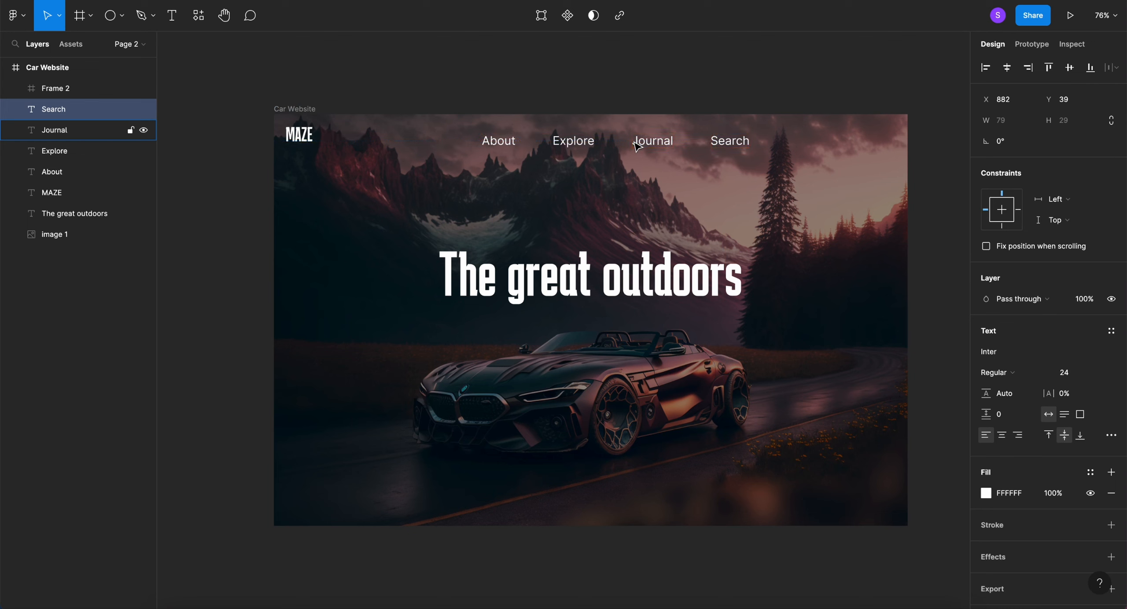
Set the font size of the About, Explore, Journal and Search labels to 20.
click(498, 141)
shift+click(569, 140)
shift+click(652, 141)
shift+click(741, 143)
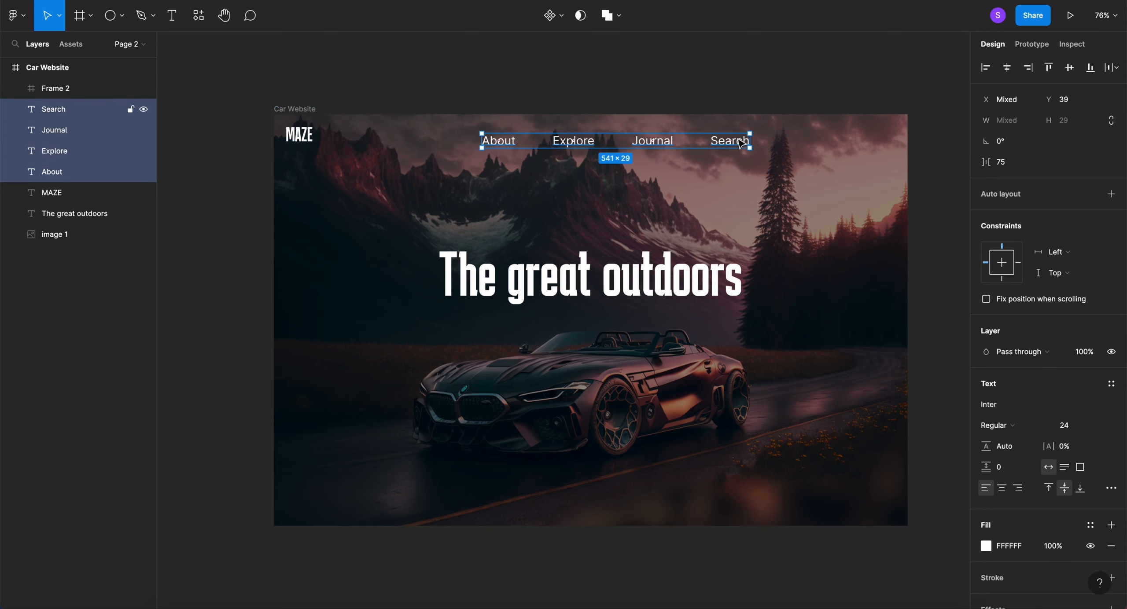
click(1096, 425)
click(1079, 393)
Vertically center-align the MAZE logo with the four navigation labels and group all five together.
shift+click(311, 139)
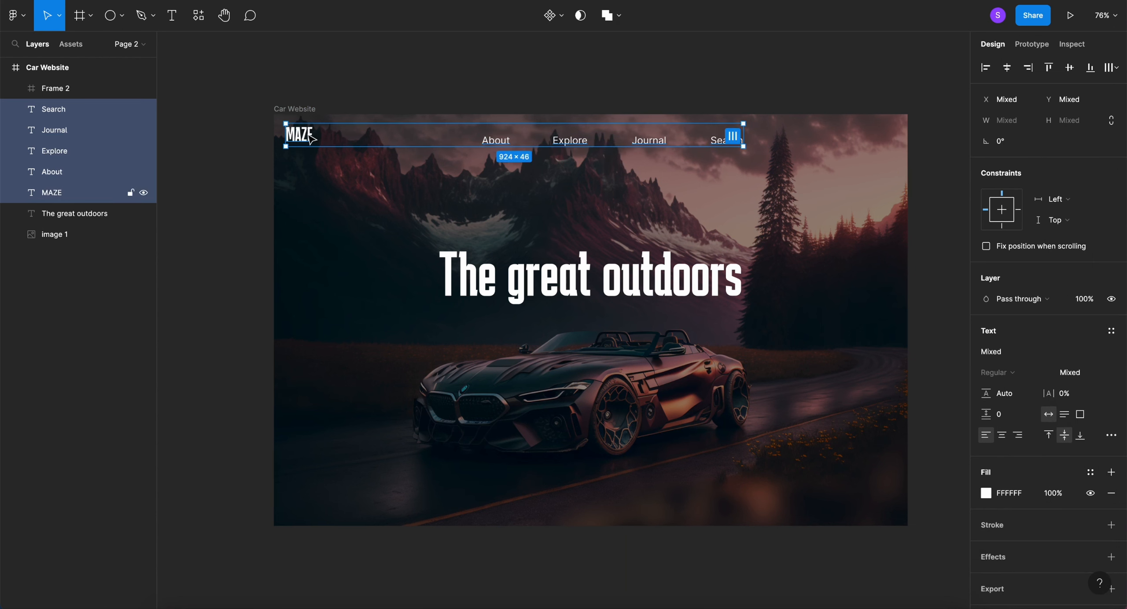
click(1069, 68)
key(ctrl+g)
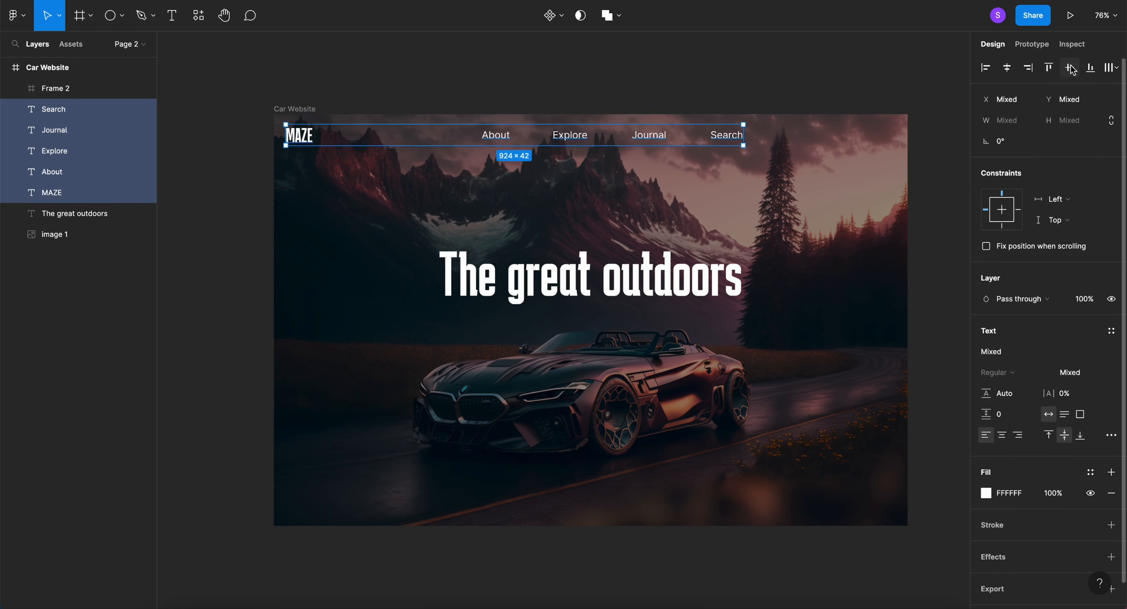
double_click(493, 140)
shift+click(569, 136)
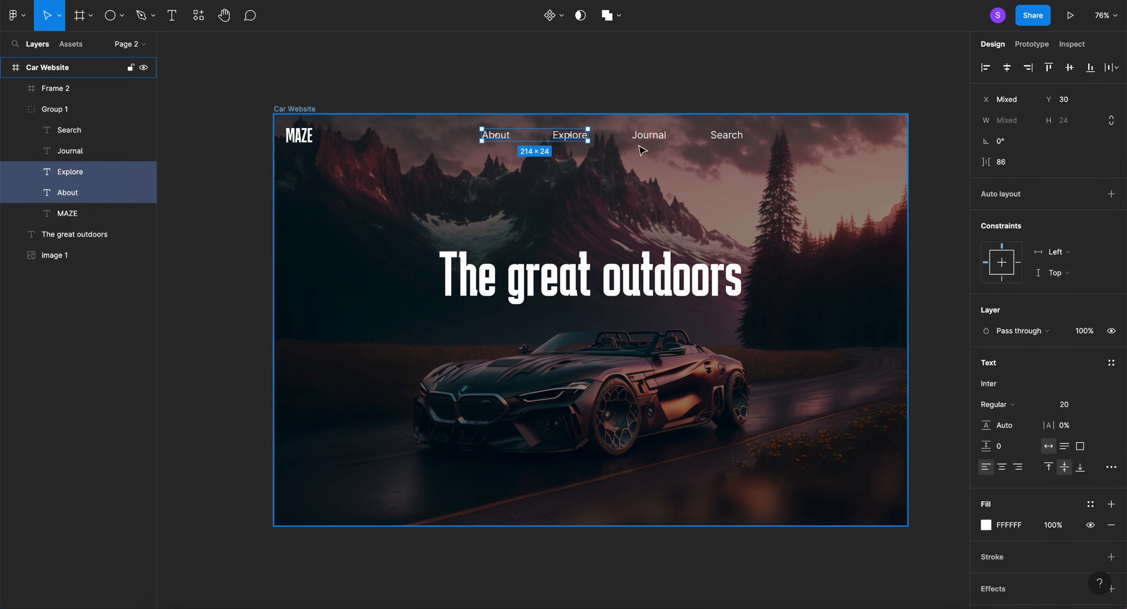
shift+click(649, 135)
shift+click(725, 138)
key(Escape)
click(672, 141)
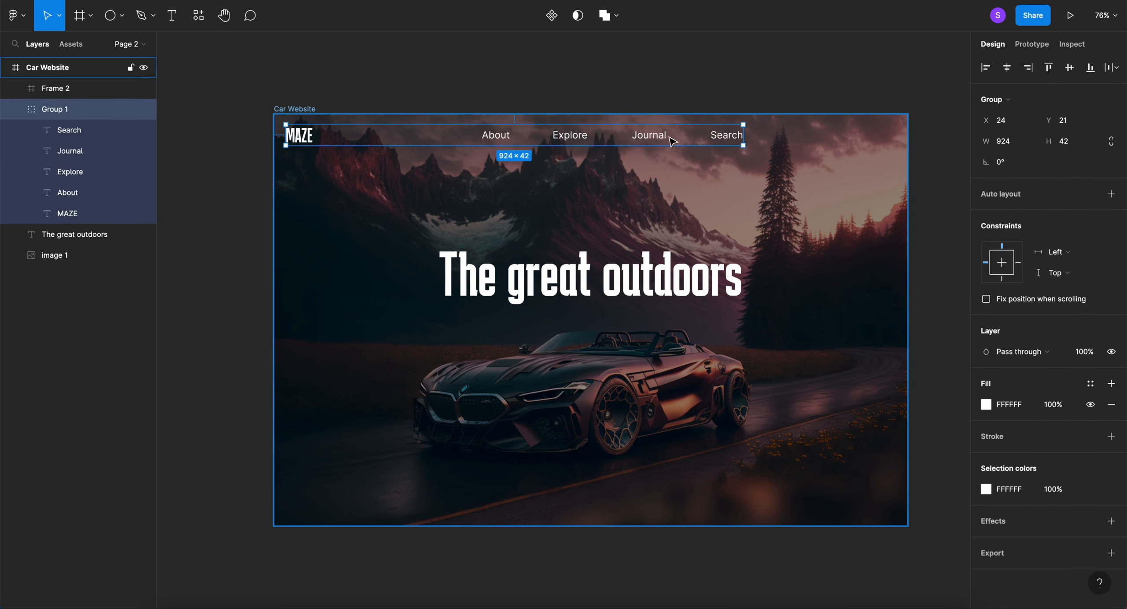
click(583, 88)
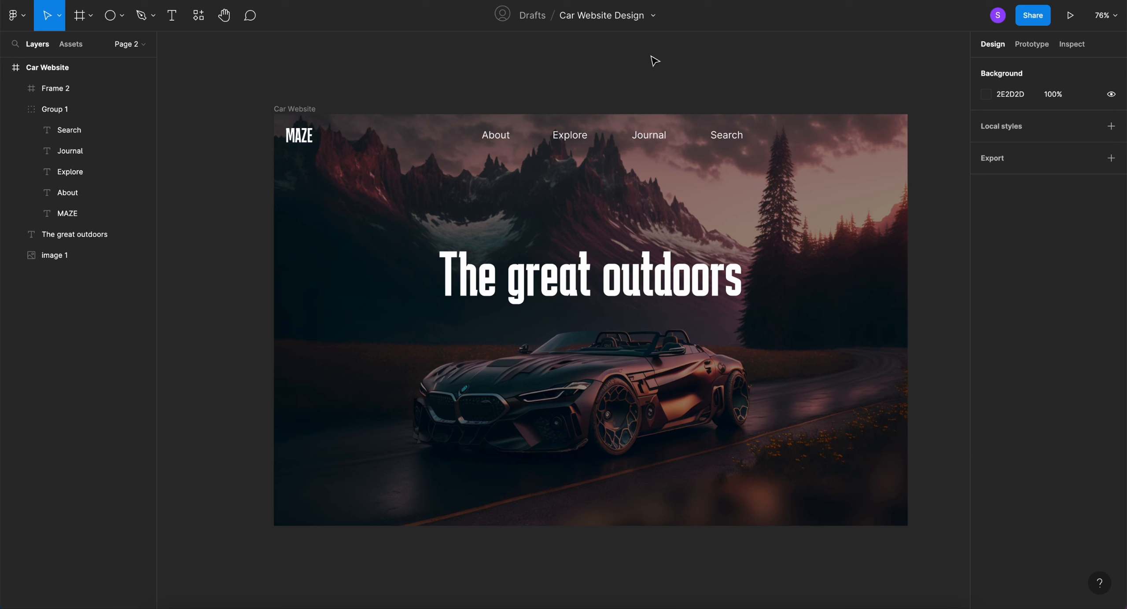
Add the tagline "Wander often. Wonder always." below the heading in font size 24, horizontally centered in the frame at Y 403.
drag(495, 135, 453, 320)
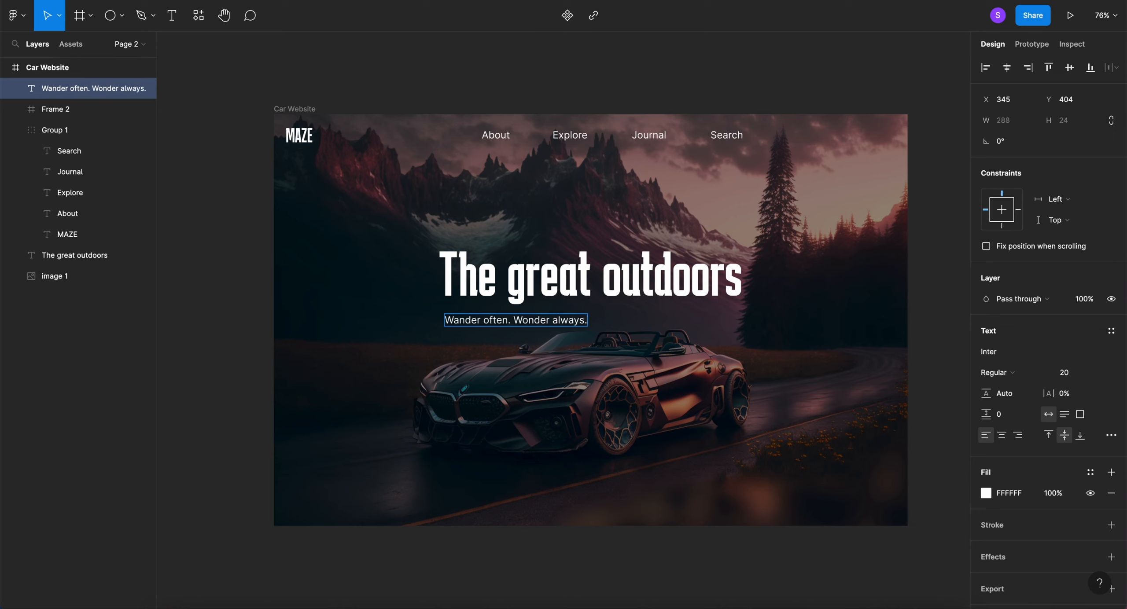
click(530, 415)
click(1094, 373)
click(1093, 389)
click(1010, 65)
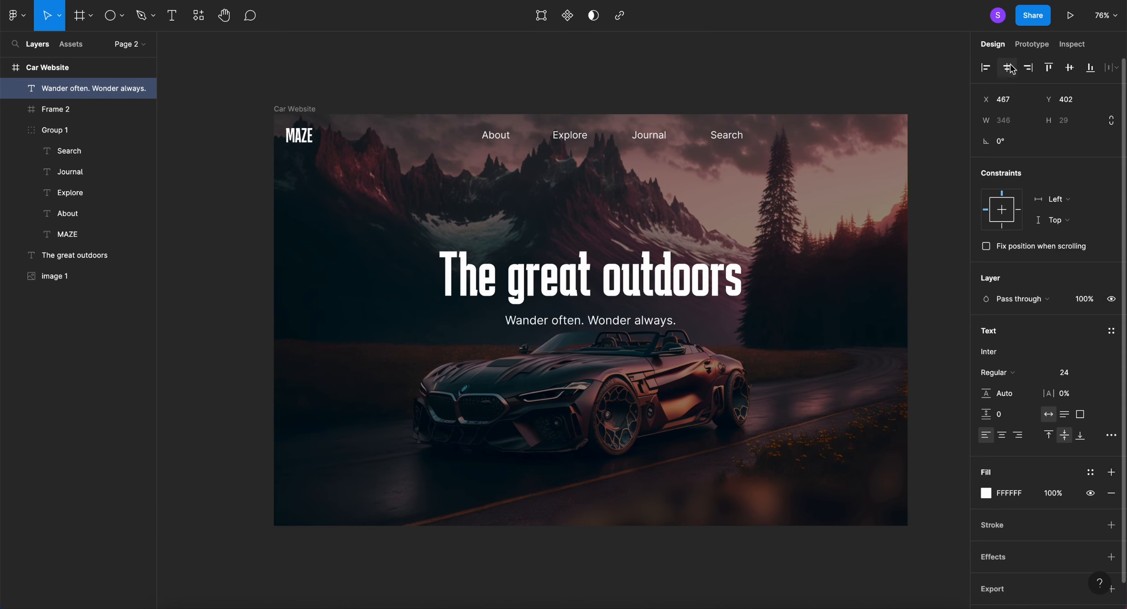
click(633, 290)
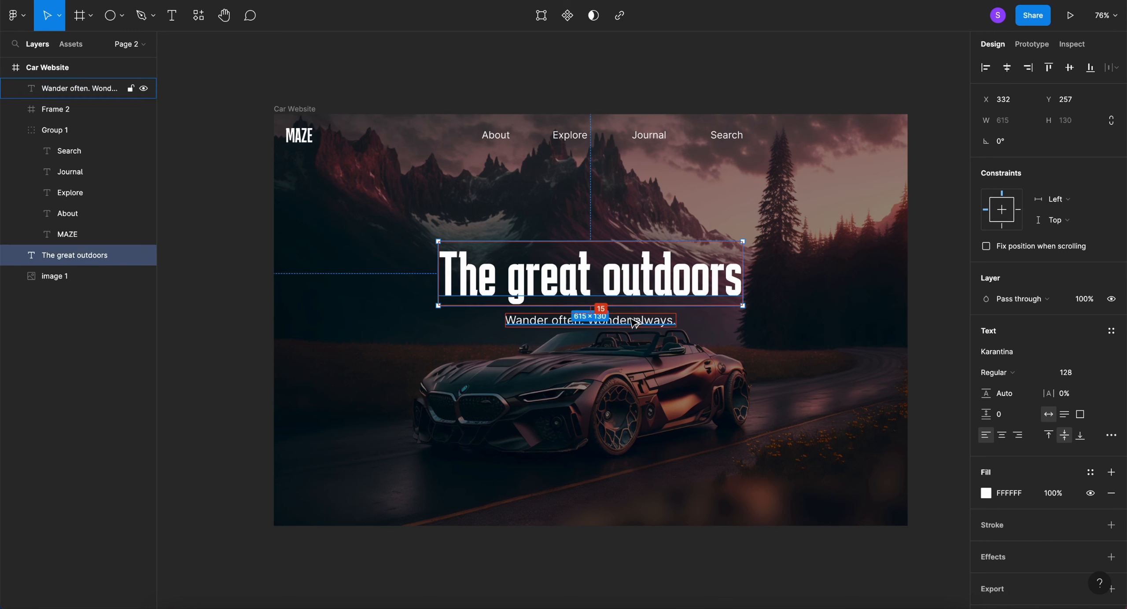
click(632, 321)
key(Down)
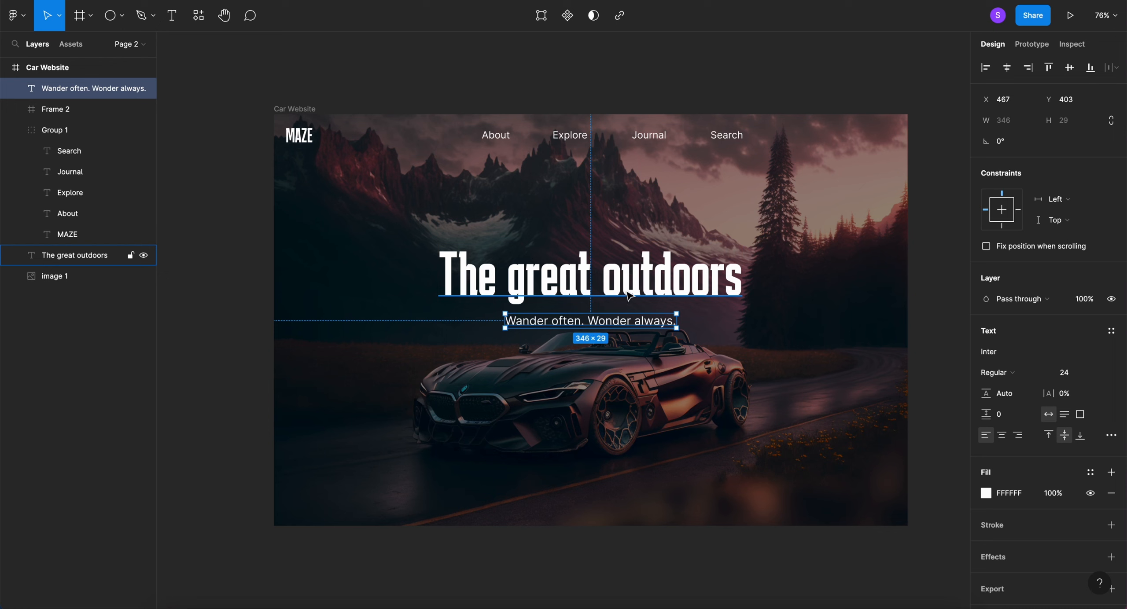
Group the tagline with the heading and center the group vertically in the frame.
shift+click(627, 292)
key(super+g)
click(1069, 67)
Set the opacity of the background image's black overlay fill to 55%.
double_click(743, 221)
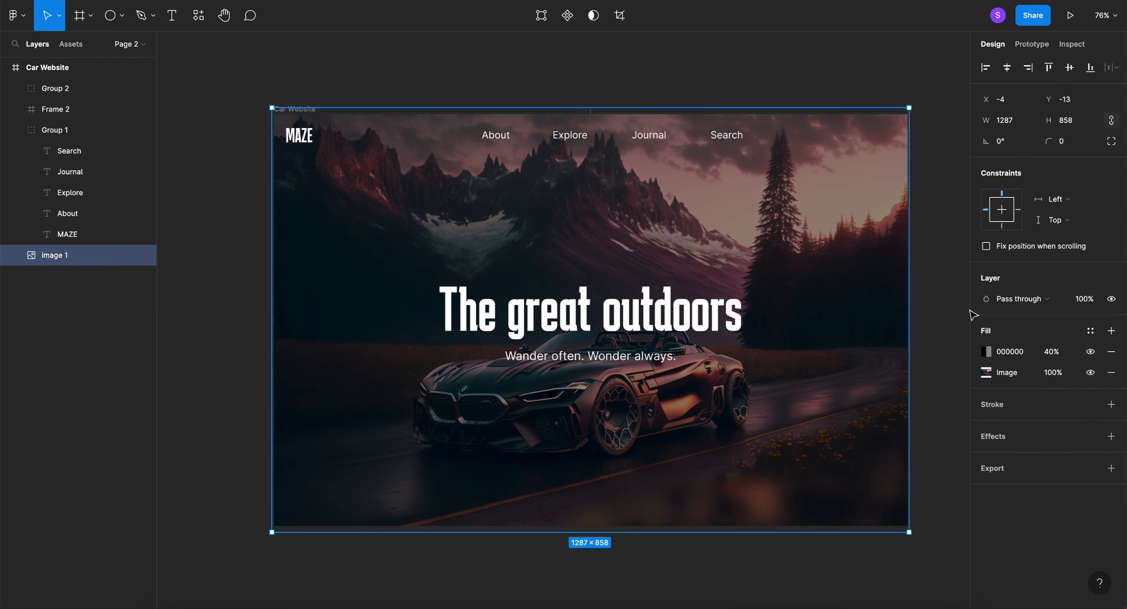
click(1054, 355)
text(55)
key(Return)
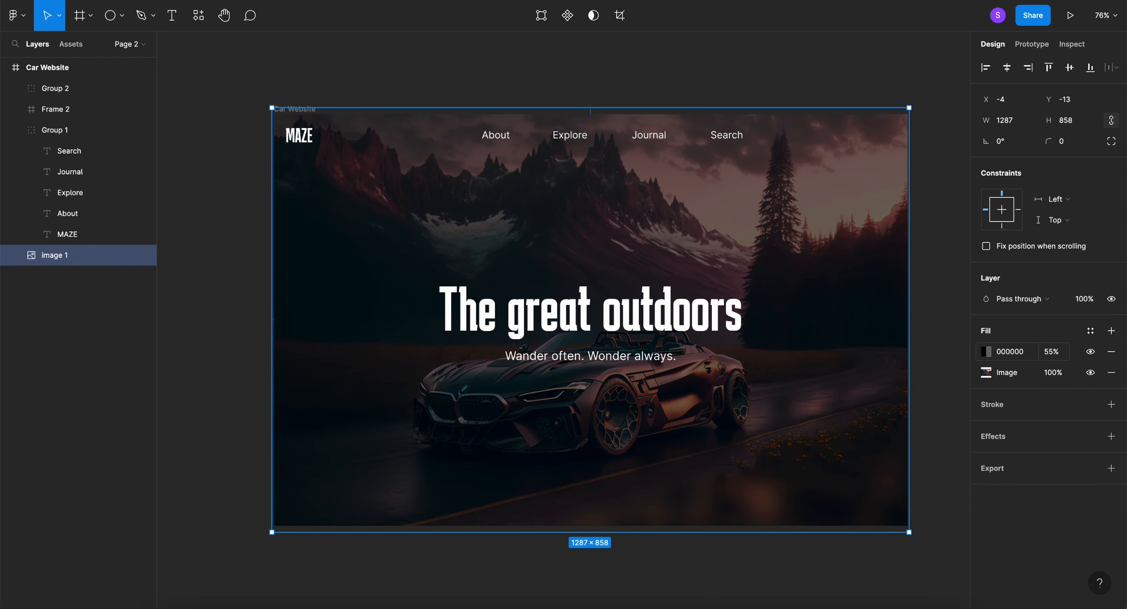
click(295, 110)
Set the fill opacity of the logo and navigation group to 0%.
click(304, 132)
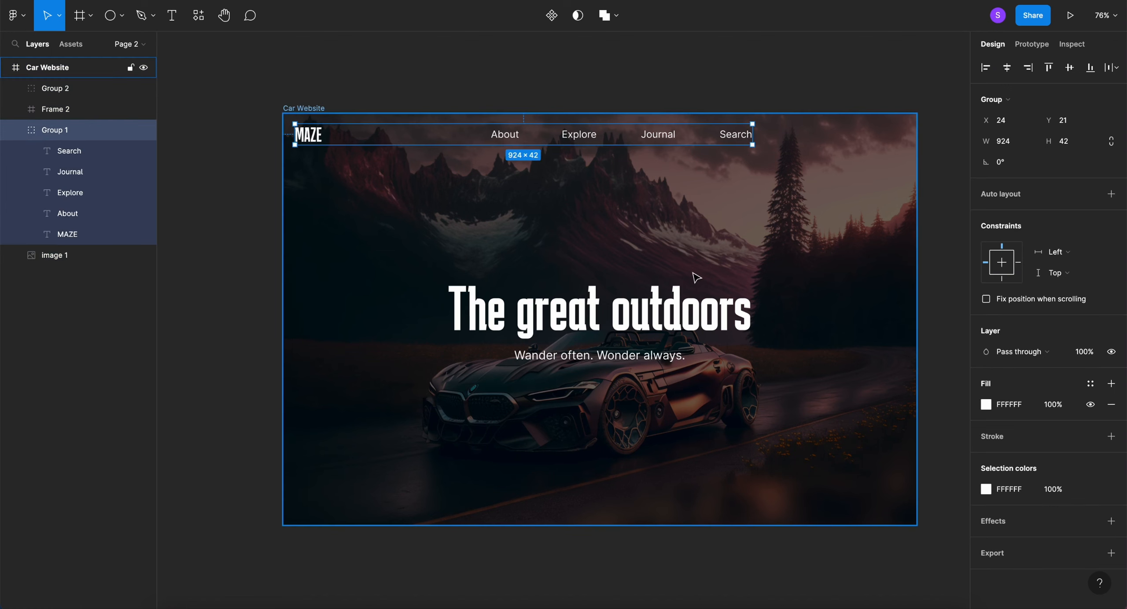
click(1065, 406)
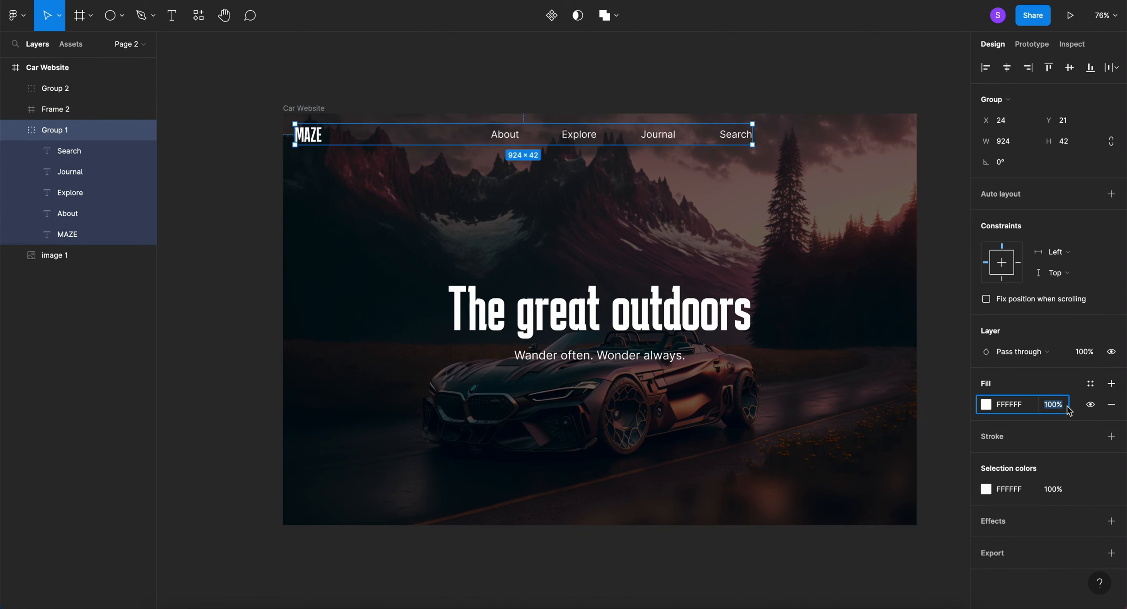
key(Return)
Scale the heading and tagline group down to 8 × 1.67 at its bottom edge and set its fill opacity to 0%.
click(550, 318)
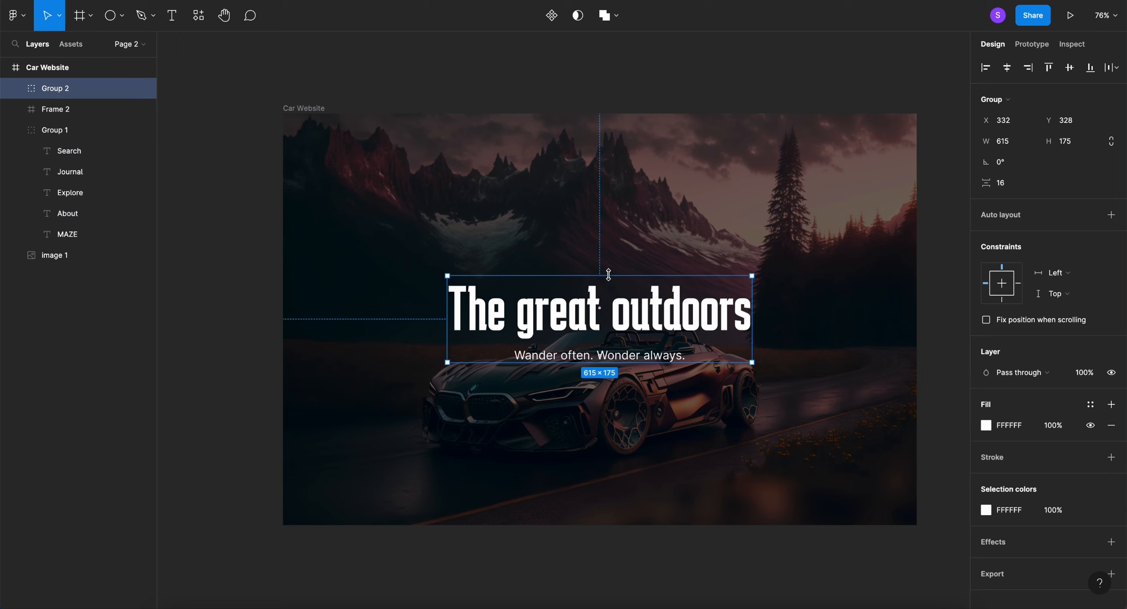
key(k)
drag(609, 275, 610, 362)
click(1111, 215)
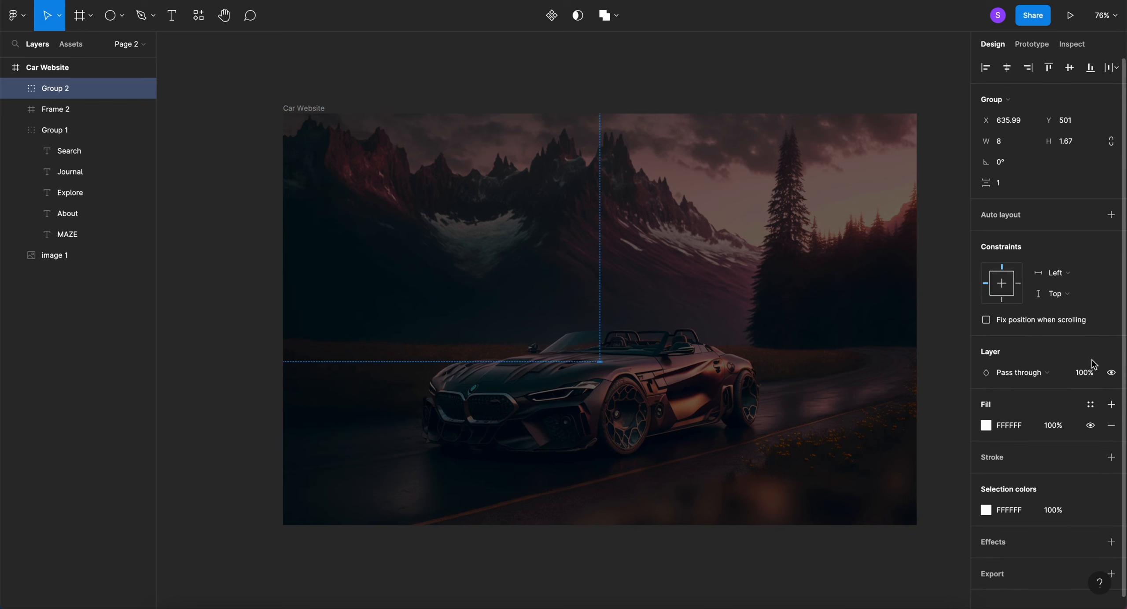
click(1059, 426)
key(Return)
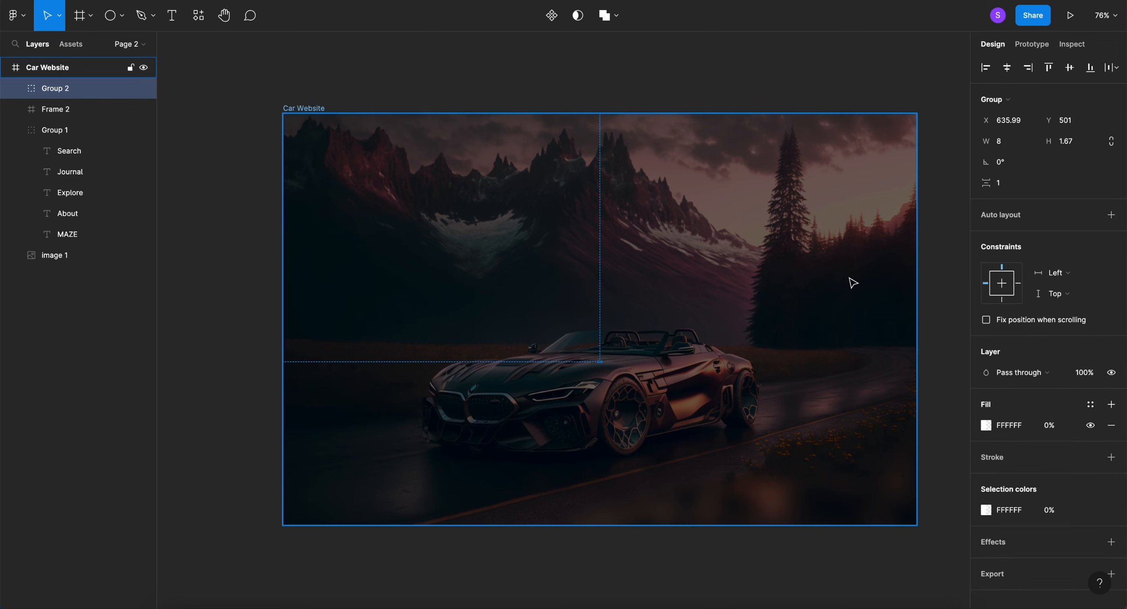
Set the opacity of the background image's black overlay fill to 0%.
click(706, 78)
click(398, 249)
click(397, 249)
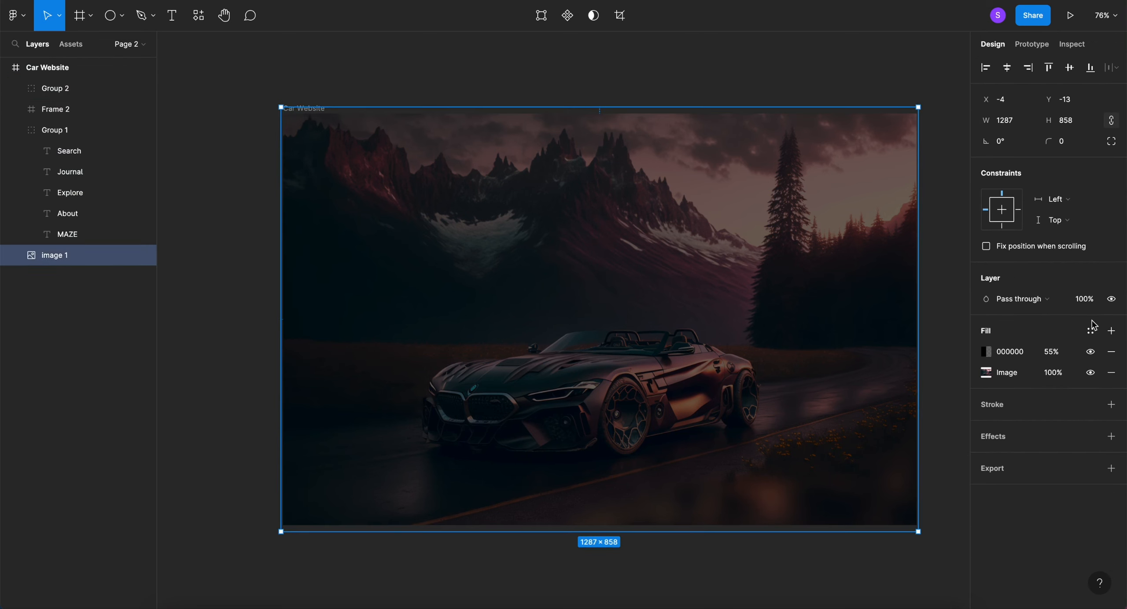
click(1058, 352)
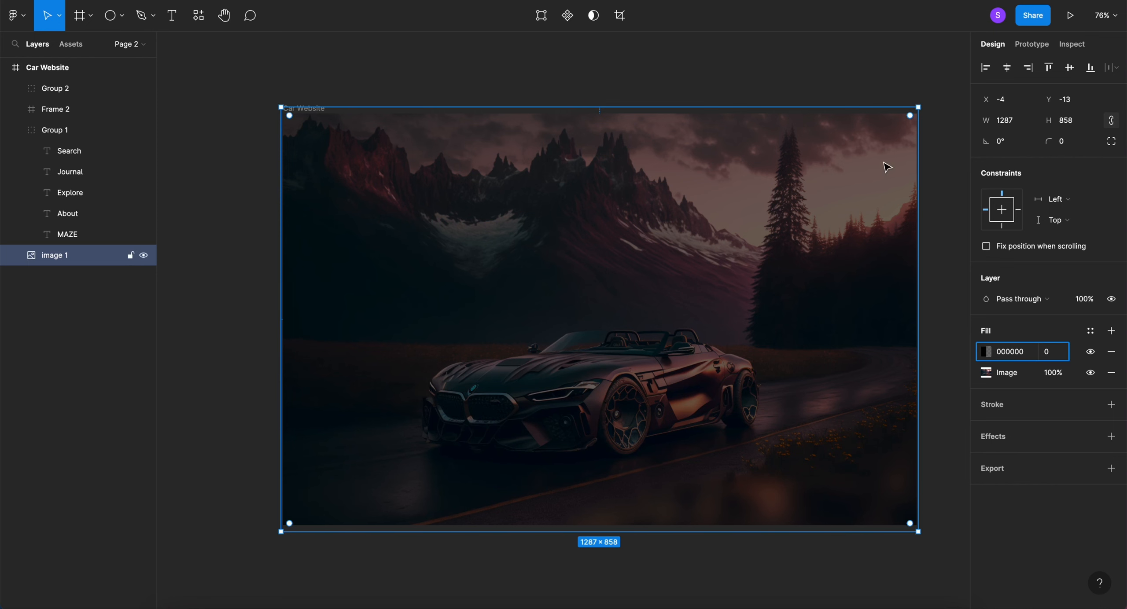
text(0)
click(800, 83)
Scale the background image up to about 2830.5 × 1887 so the car fills the frame.
click(507, 233)
click(507, 233)
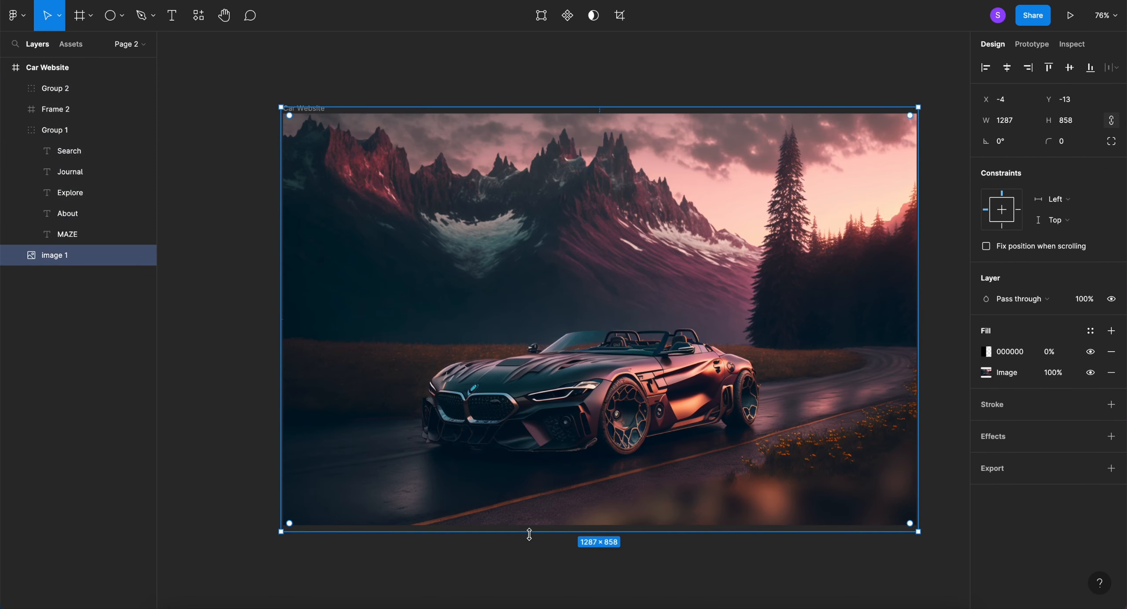
key(k)
drag(528, 533, 529, 540)
drag(628, 106, 678, 1)
scroll(609, 299, down, 5)
scroll(612, 299, down, 3)
scroll(617, 298, up, 4)
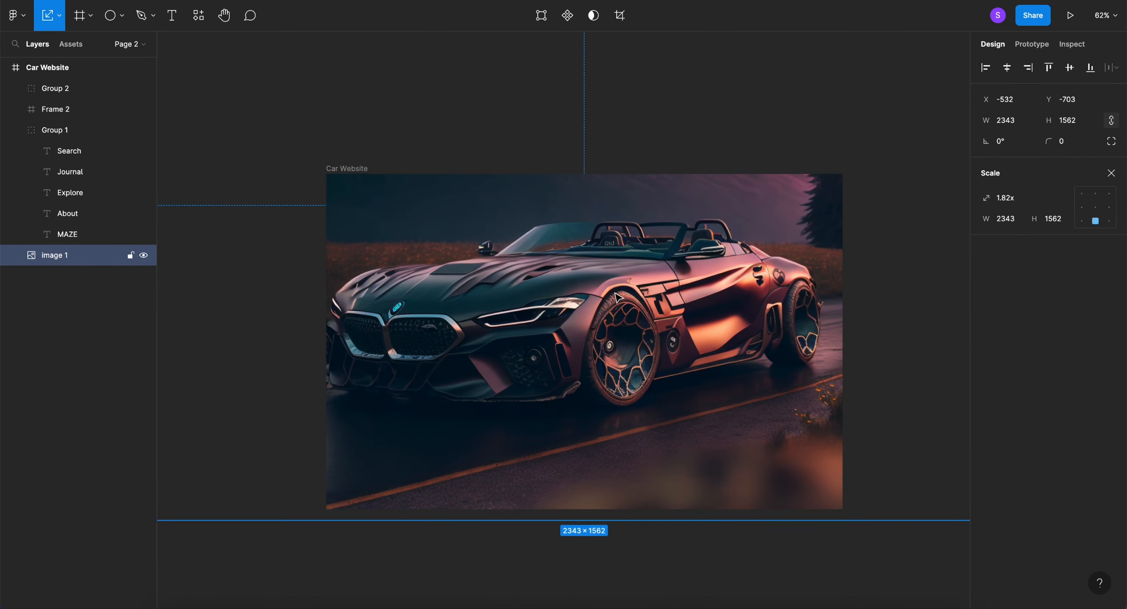
drag(603, 515, 632, 572)
click(877, 98)
Duplicate the Car Website frame beside the original.
scroll(878, 98, down, 5)
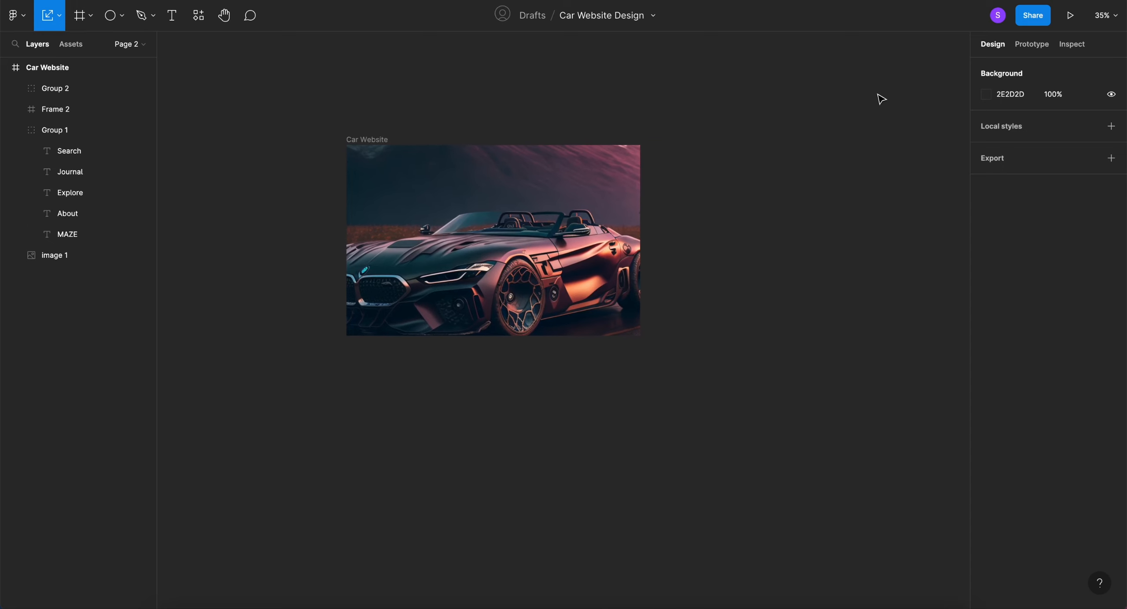
scroll(877, 98, right, 1)
click(339, 145)
key(ctrl+d)
Scale the image in the duplicated frame down to 1297.5 × 865 so it just covers the frame.
click(722, 216)
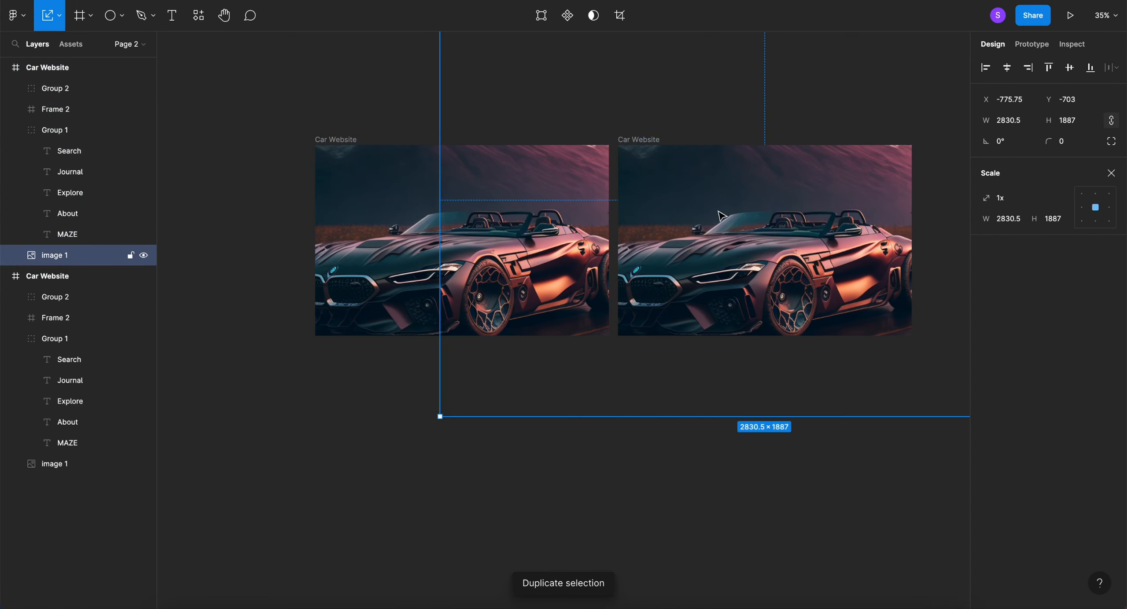
scroll(722, 215, down, 2)
scroll(722, 216, right, 2)
drag(619, 357, 619, 297)
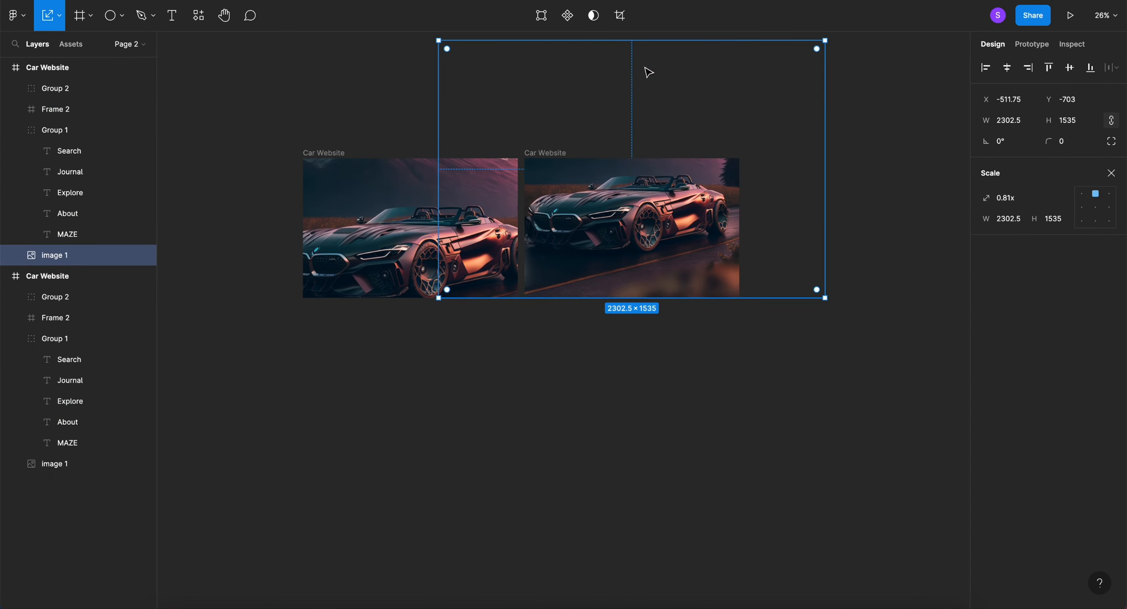
click(658, 41)
click(632, 267)
drag(638, 42, 648, 150)
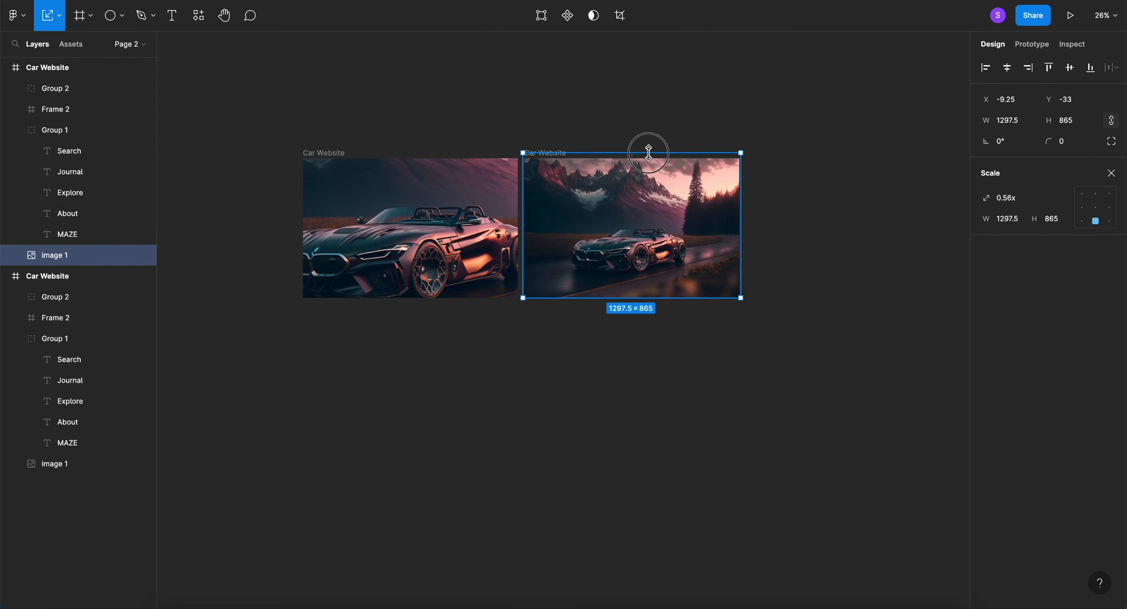
click(779, 141)
Set the black overlay fill on the duplicated frame's image to 50% opacity.
click(587, 223)
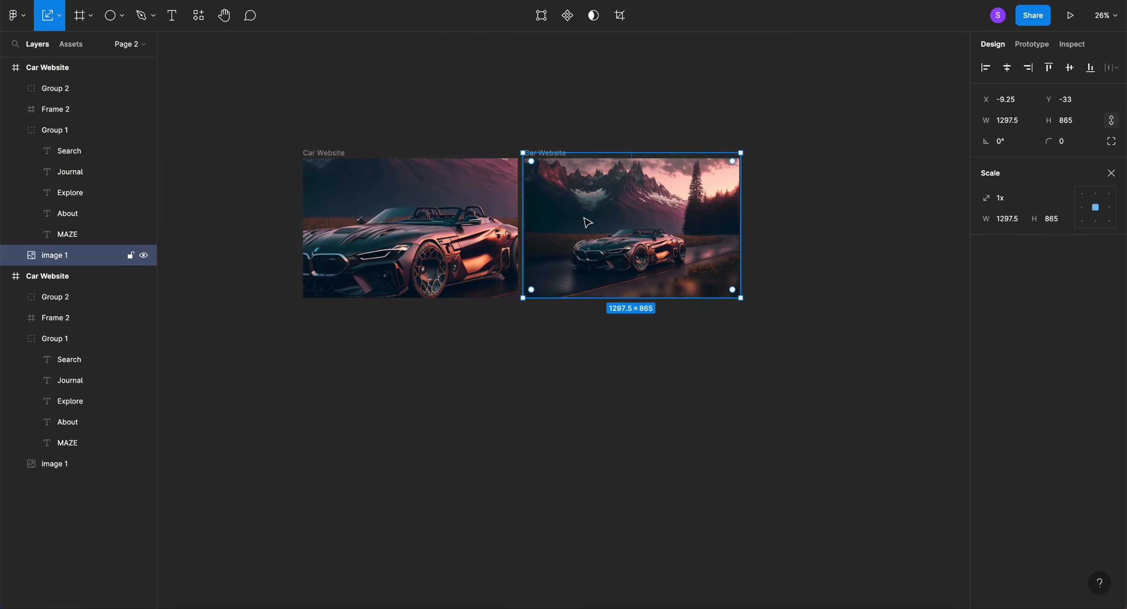
click(1115, 172)
click(1052, 354)
key(Return)
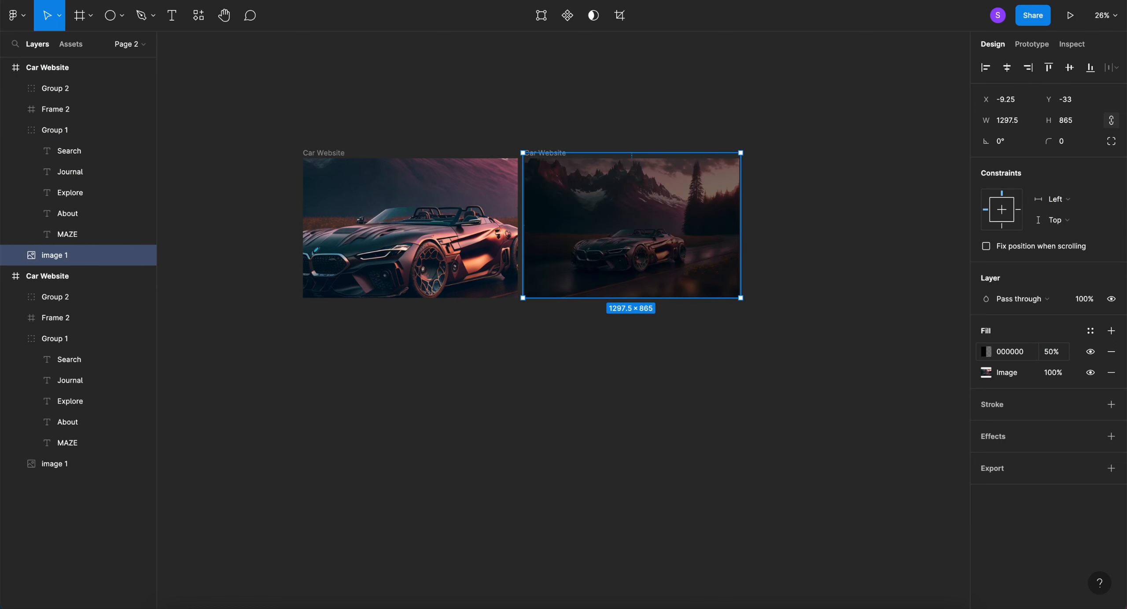
Set the fill opacity of the duplicated frame's logo and navigation group to 100%.
scroll(685, 245, up, 5)
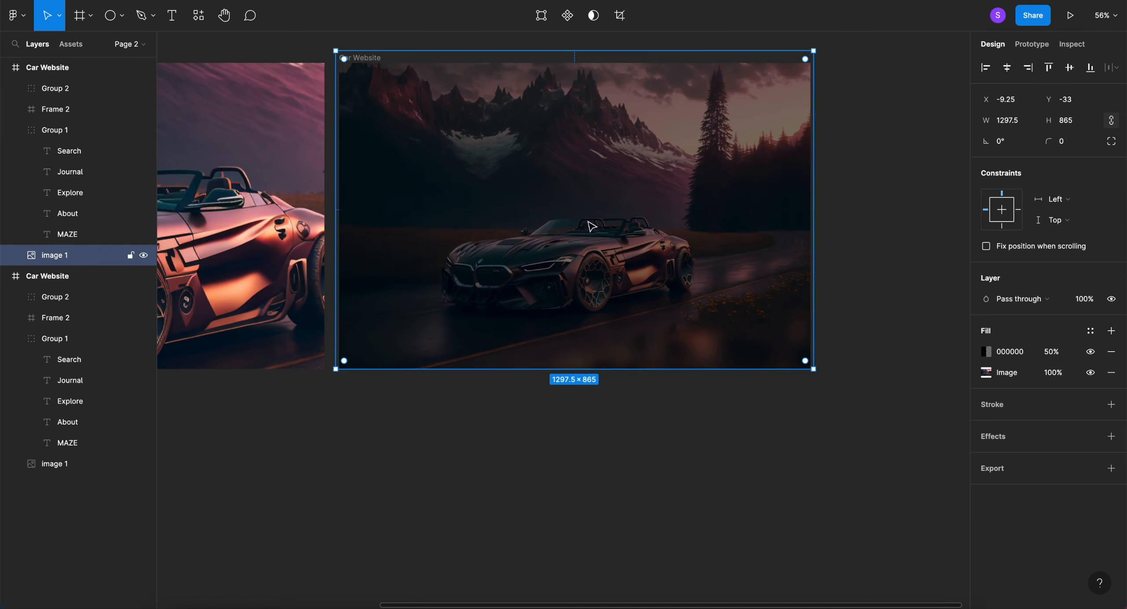
click(66, 234)
click(66, 130)
click(1056, 405)
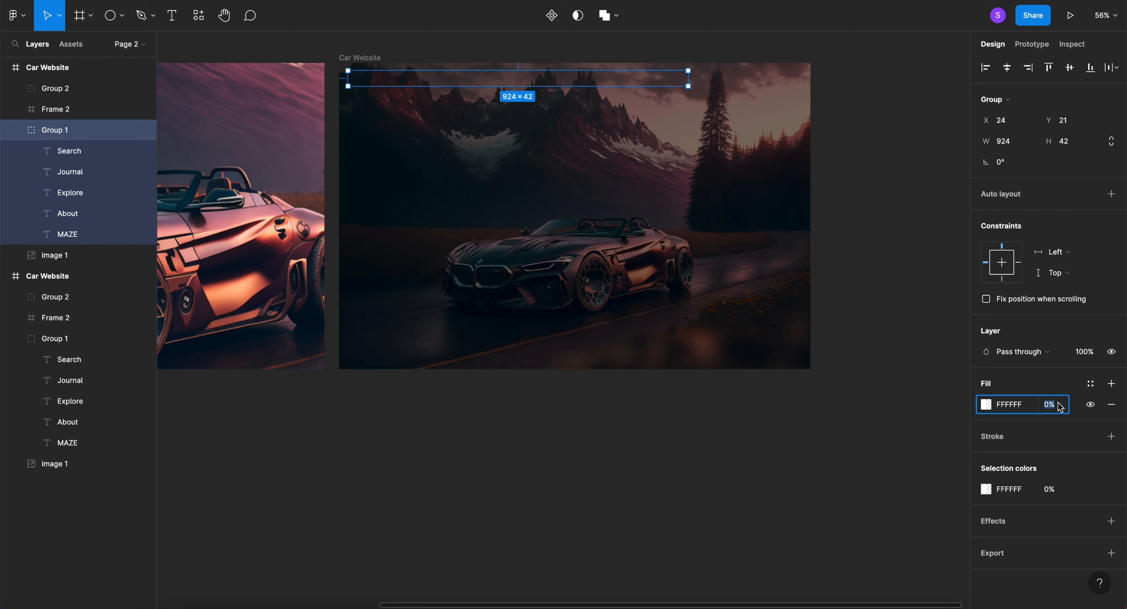
text(100)
key(Return)
Duplicate the second Car Website frame to create a third one beside it.
click(69, 109)
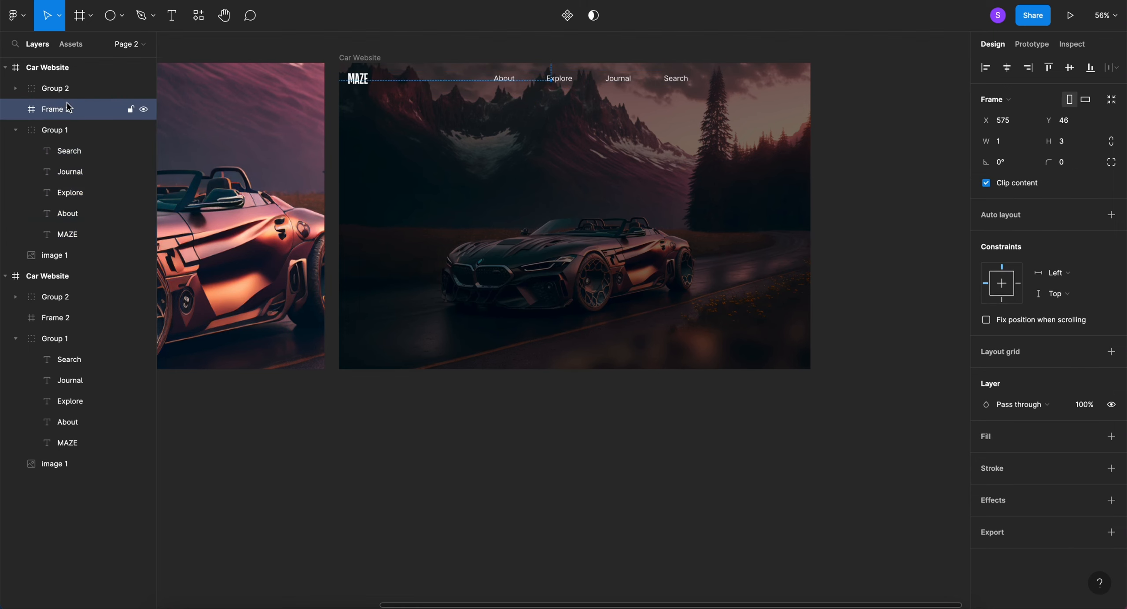
click(360, 58)
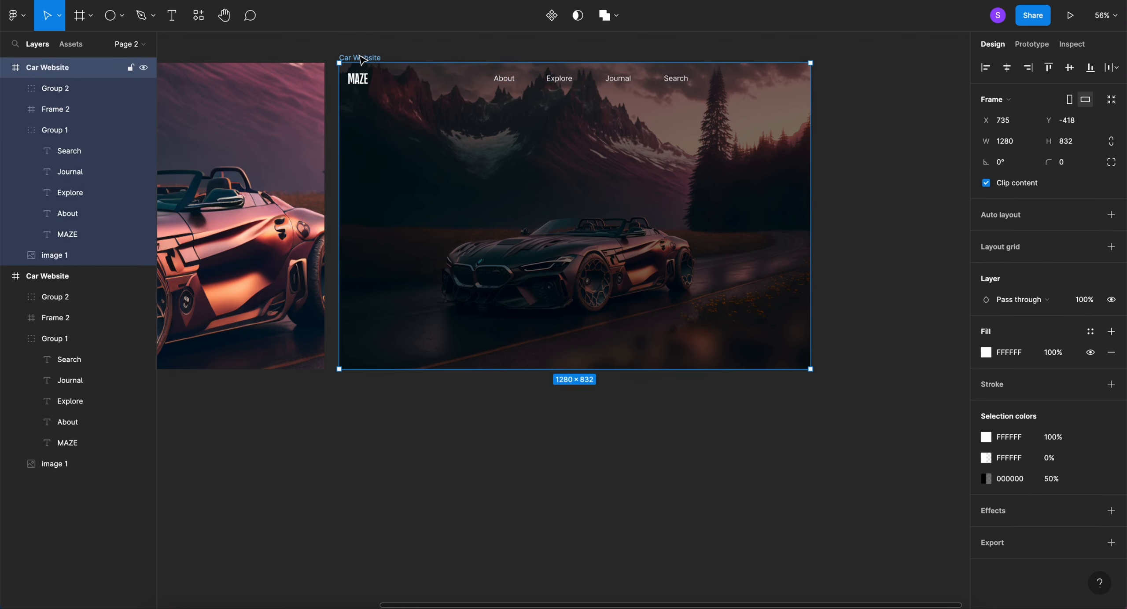
key(ctrl+d)
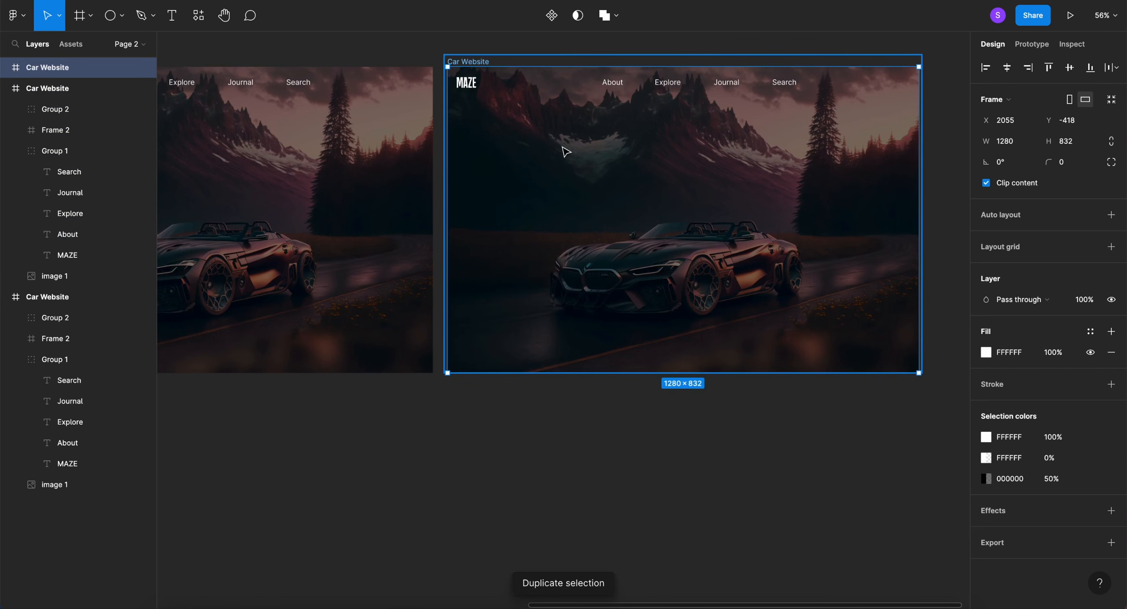
Set the fill opacity of the logo and navigation group in the middle frame to 0%.
scroll(565, 152, left, 5)
click(513, 80)
click(1064, 406)
text(0)
key(Return)
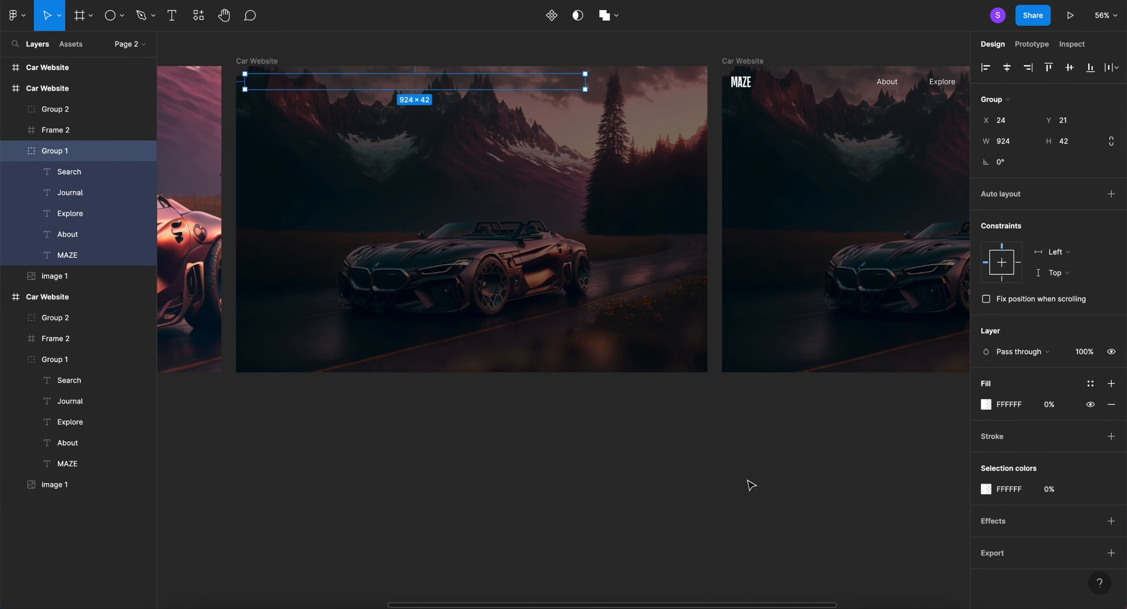
click(743, 504)
Scale the tiny heading and tagline group in the third frame up to 647 × 184.65.
scroll(657, 279, right, 6)
key(Tab)
click(659, 90)
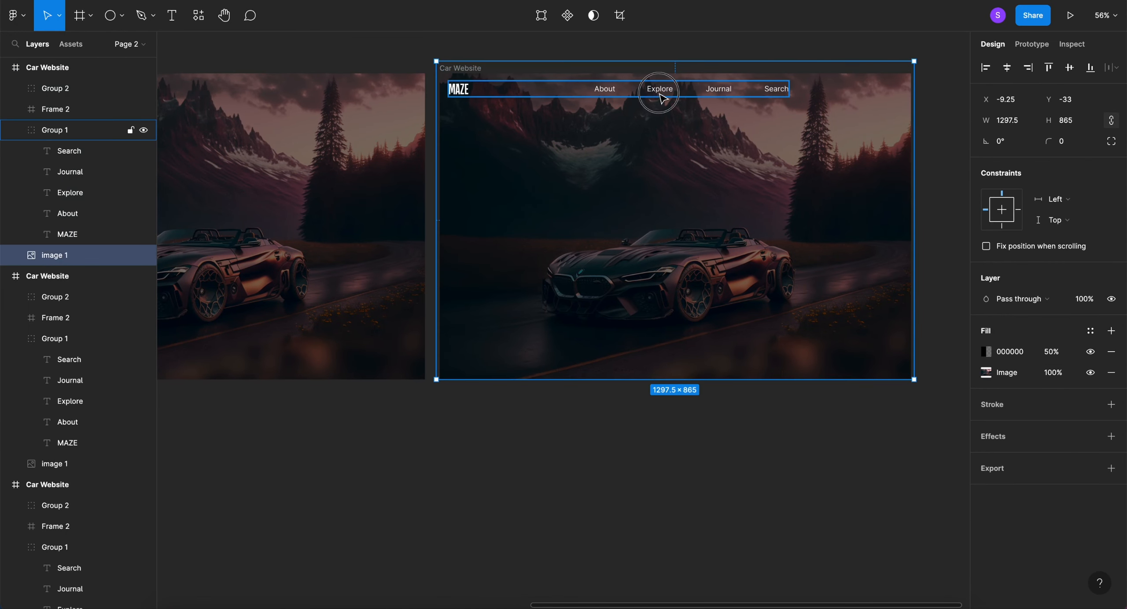
click(64, 110)
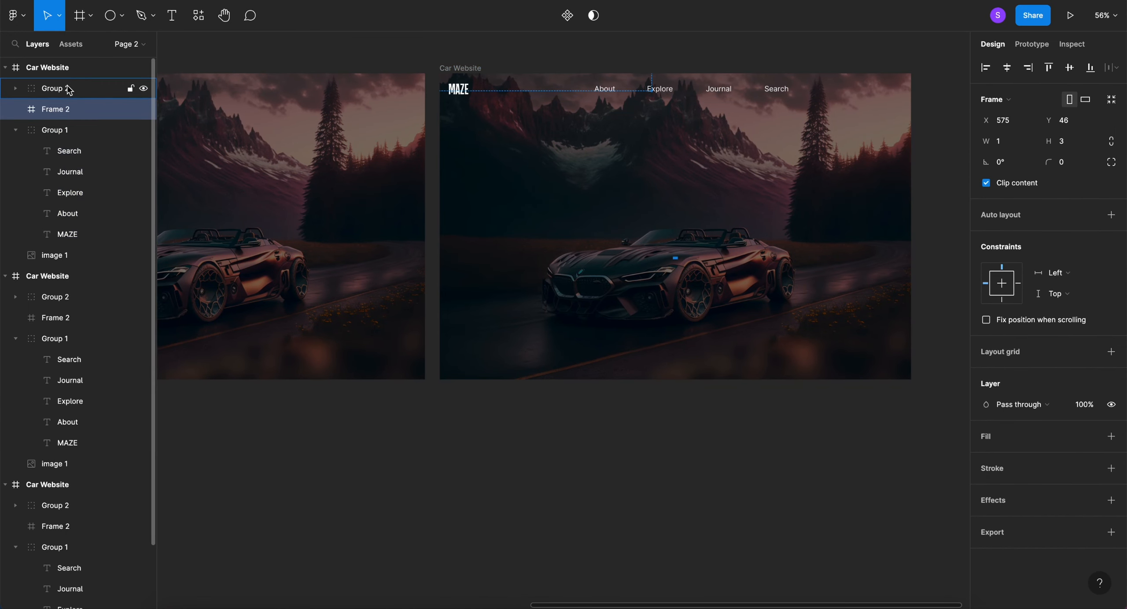
click(65, 89)
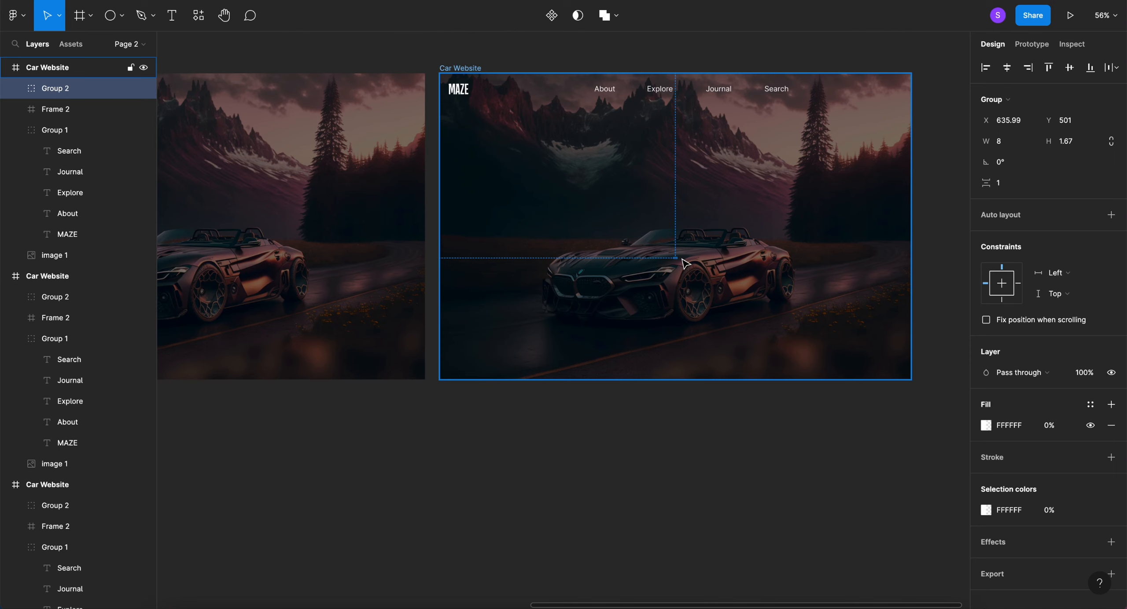
key(k)
scroll(685, 263, up, 5)
drag(669, 260, 863, 264)
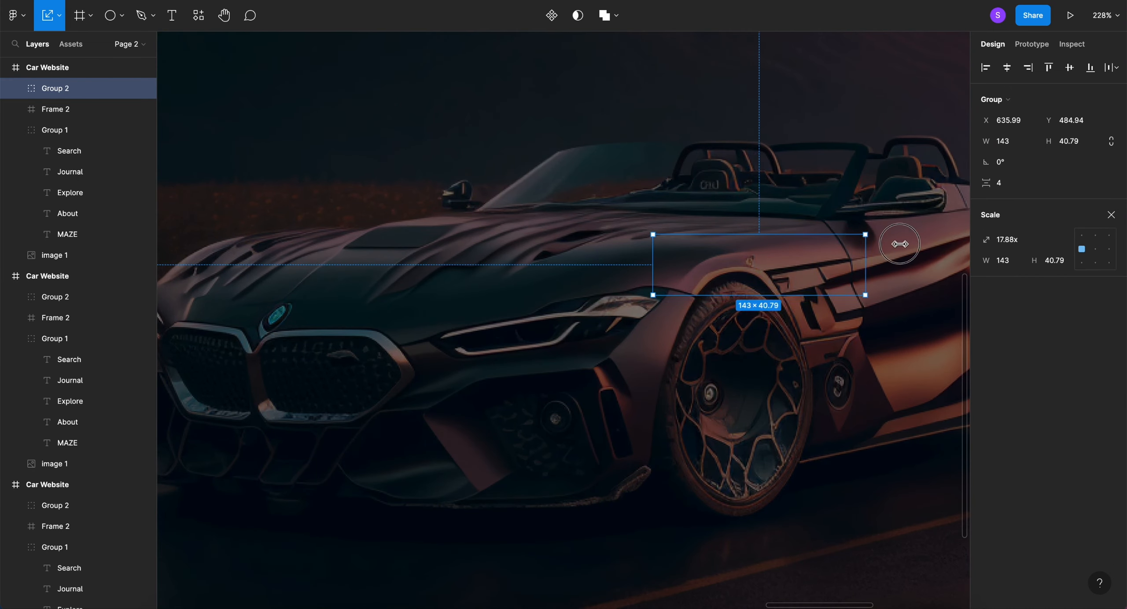
scroll(863, 264, down, 10)
click(1007, 69)
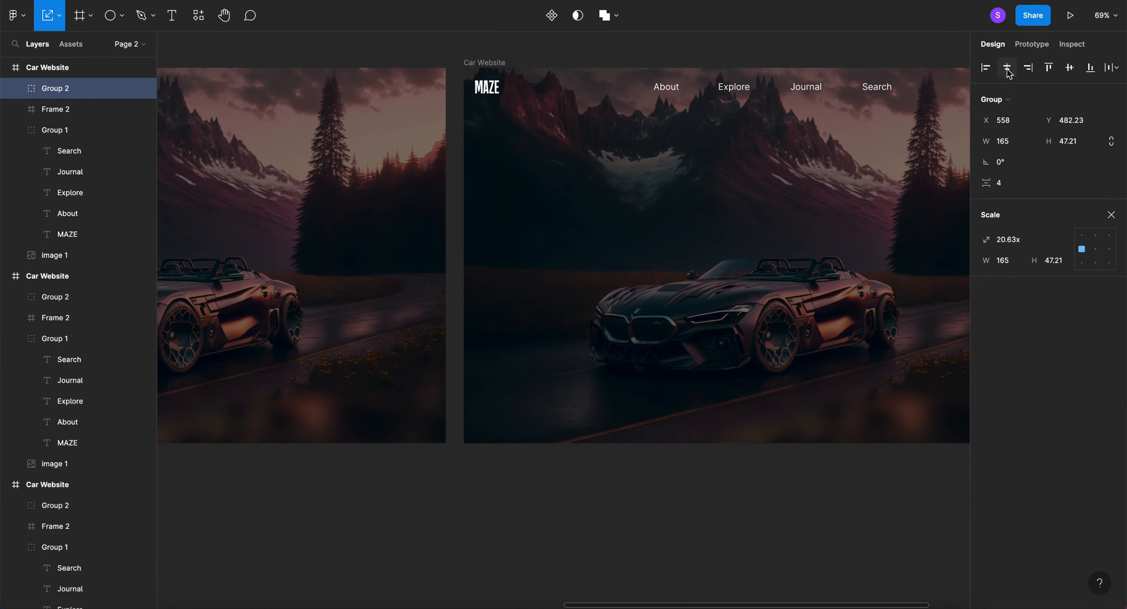
drag(749, 265, 772, 327)
Center the enlarged heading group horizontally in the third frame and move it up above the car to Y 223.
click(1006, 69)
click(1068, 69)
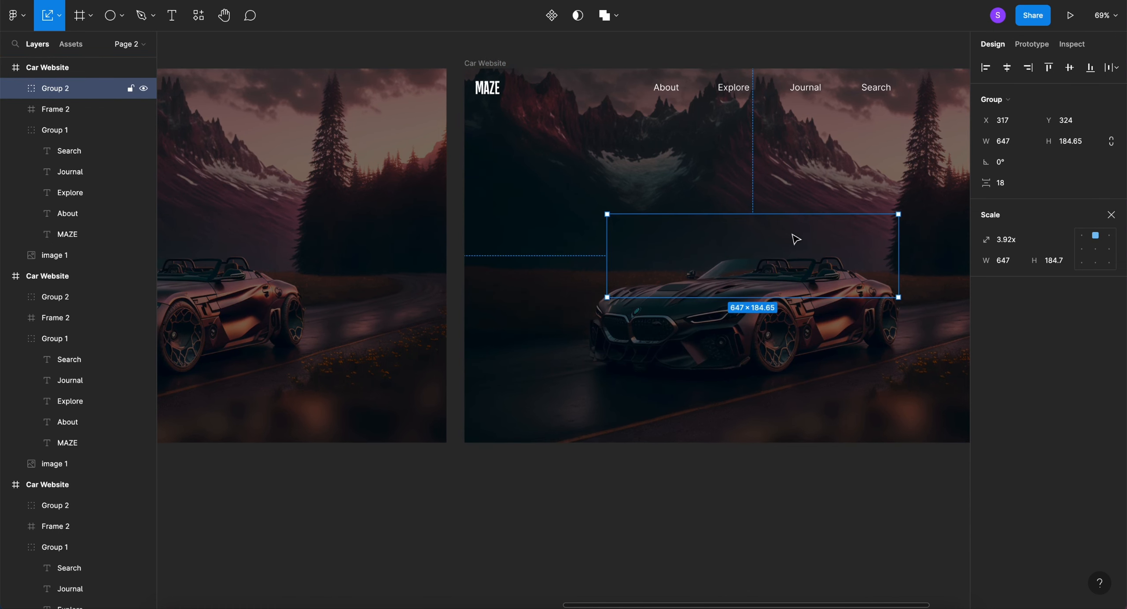
drag(792, 226, 794, 186)
scroll(794, 191, right, 5)
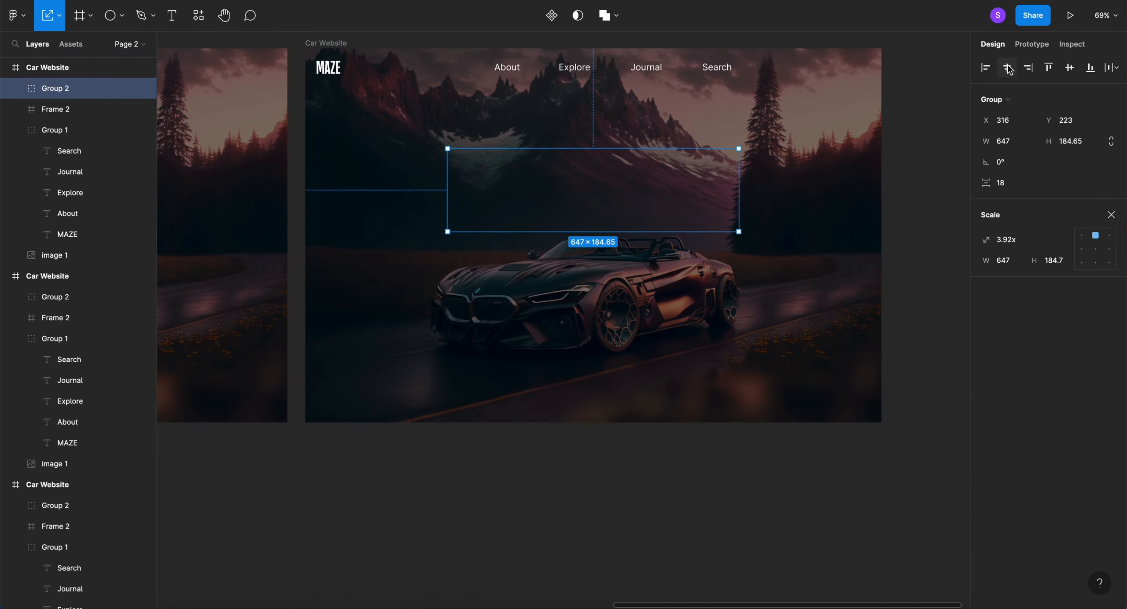
Set the fill opacity of the heading and tagline group in the third frame to 100%.
click(1117, 216)
click(1055, 430)
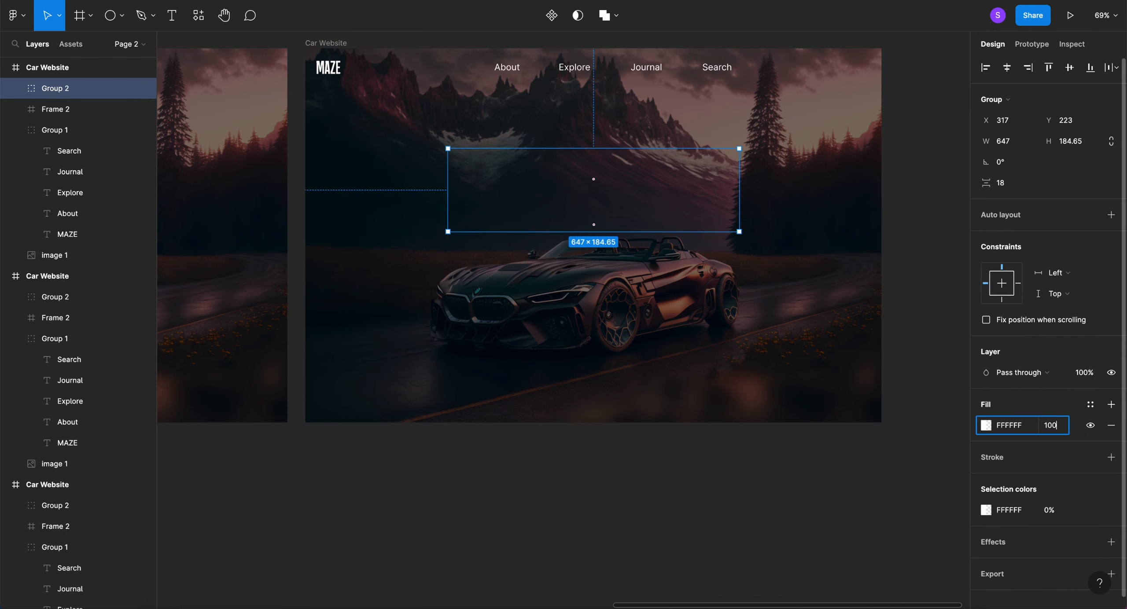
text(100)
key(Return)
click(769, 487)
Link the first Car Website frame to the second with an After delay interaction using Smart animate and Gentle easing.
scroll(770, 487, down, 3)
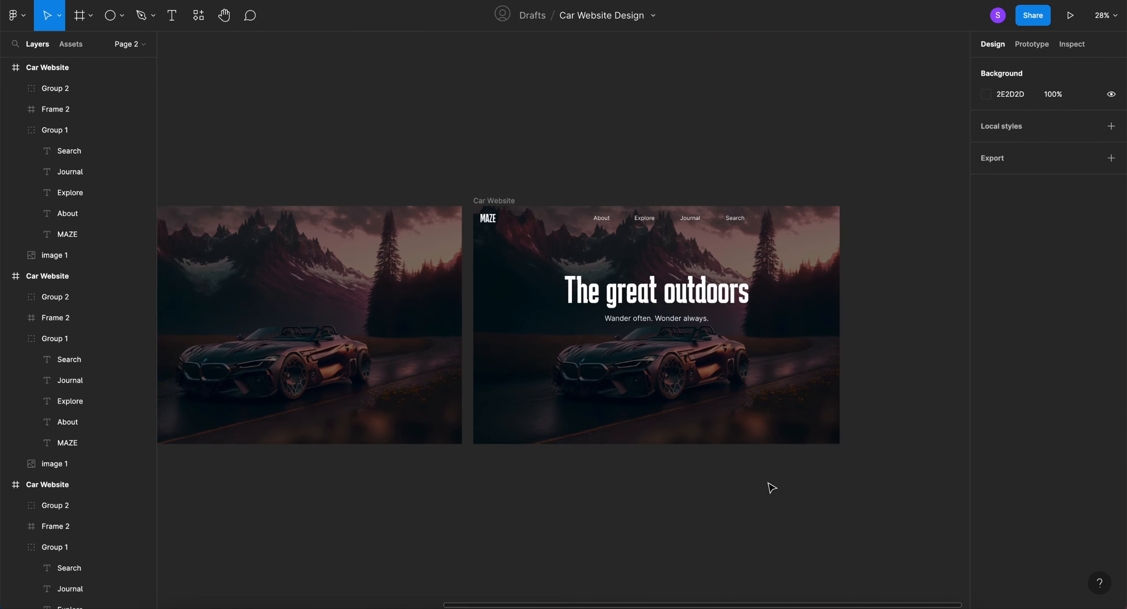
scroll(771, 487, up, 4)
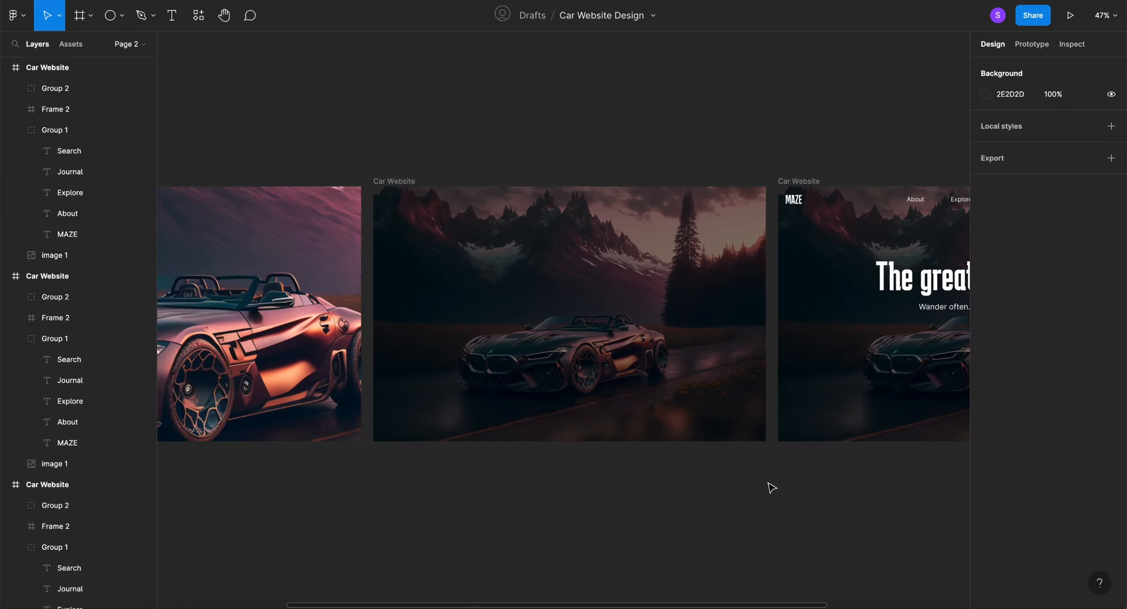
scroll(771, 487, down, 3)
click(233, 300)
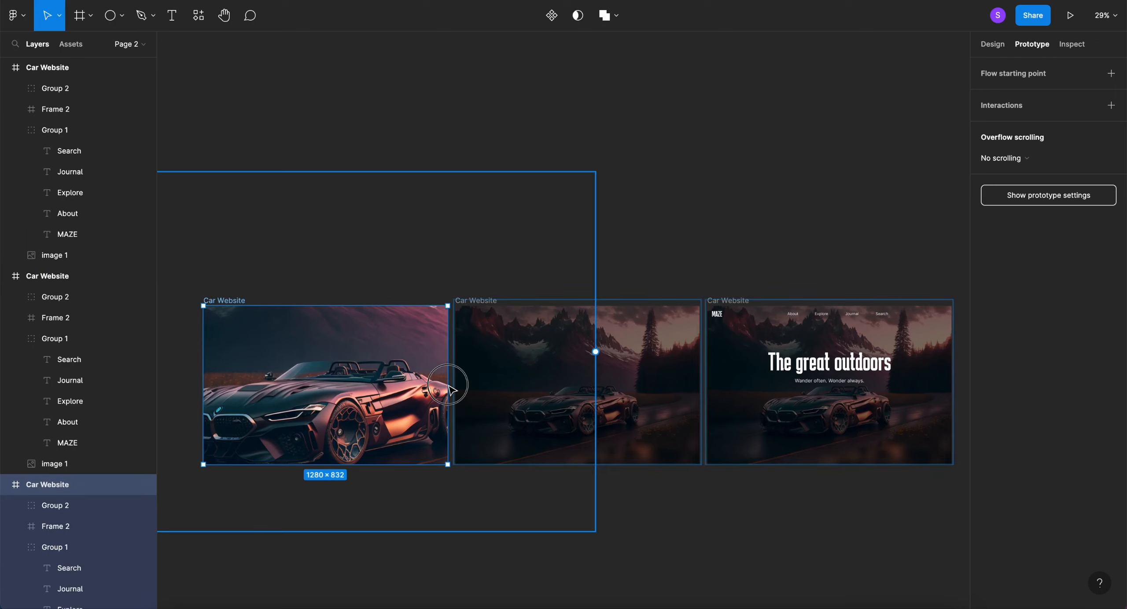
drag(453, 383, 572, 383)
click(885, 181)
click(861, 350)
Set both the delay and the animation duration of the first-to-second frame transition to 300 ms.
click(931, 367)
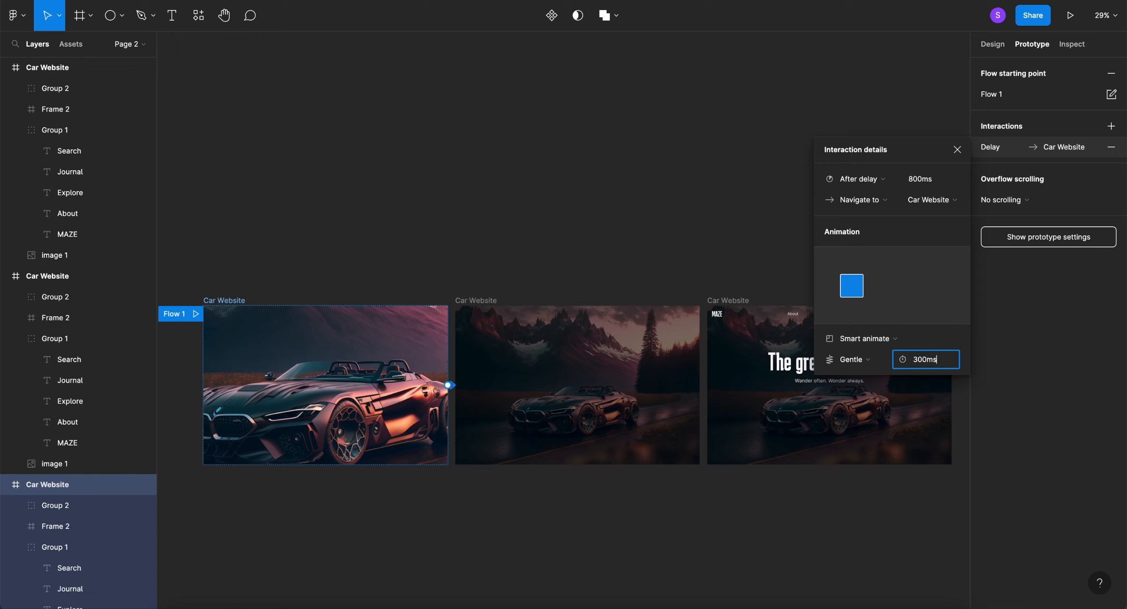
click(952, 337)
click(956, 338)
click(926, 182)
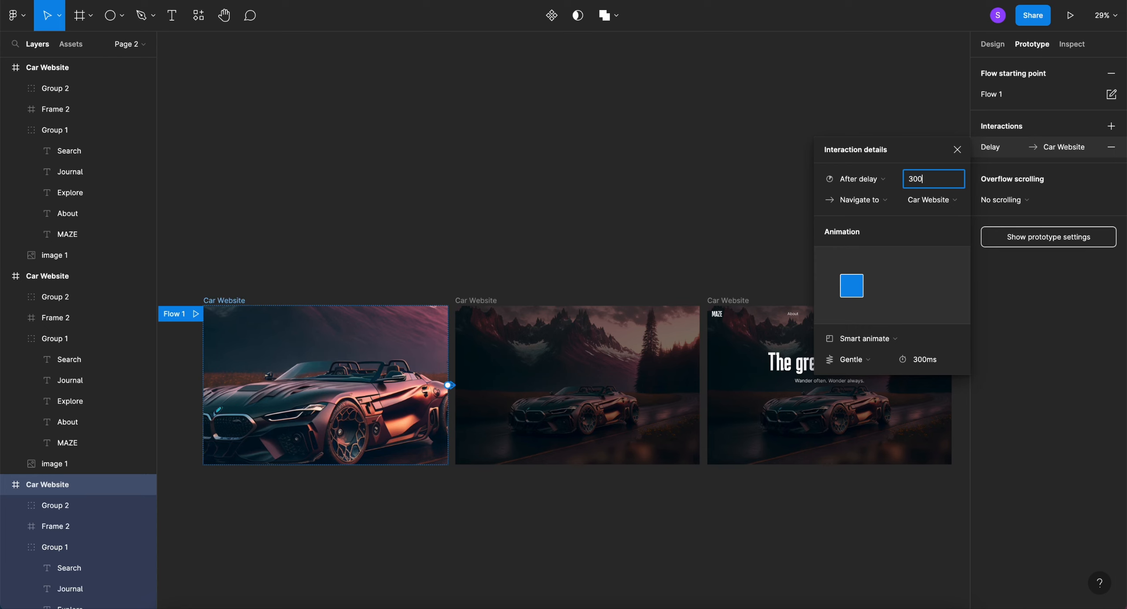
click(957, 149)
Link the second Car Website frame to the third with an After delay interaction using Smart animate.
click(679, 365)
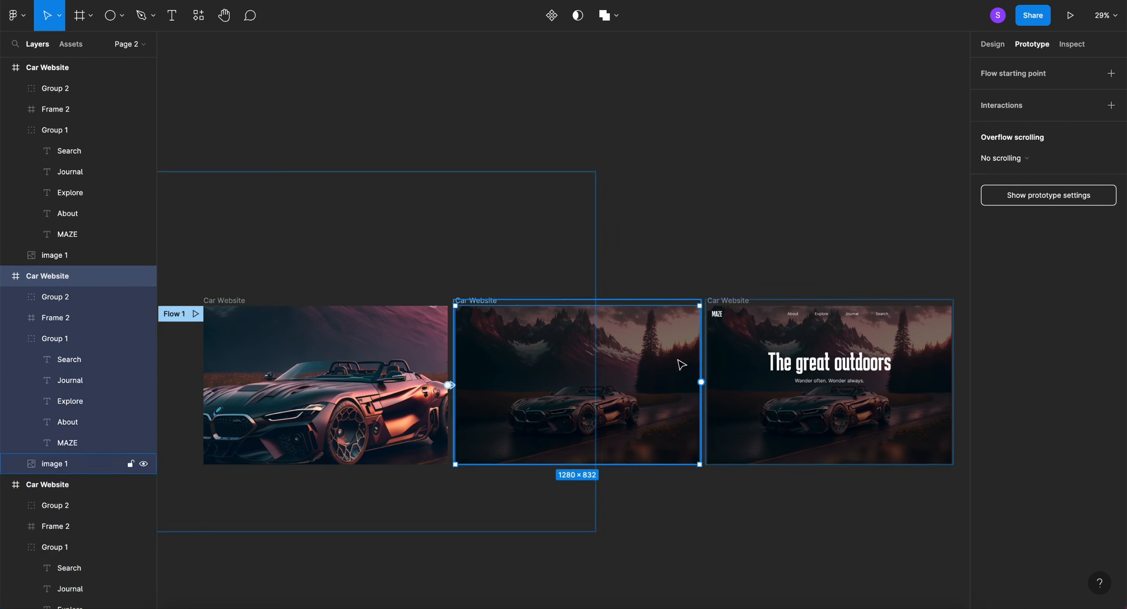
click(869, 158)
click(880, 319)
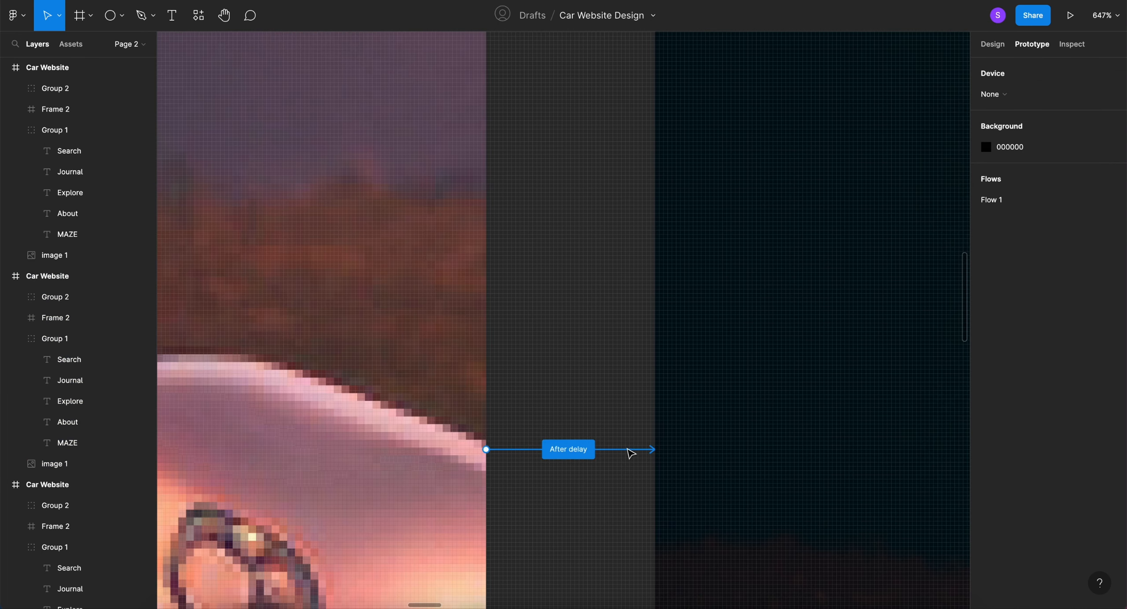
Set the transition from the first frame to the second to a 1000 ms delay and a 3000 ms animation duration.
click(631, 451)
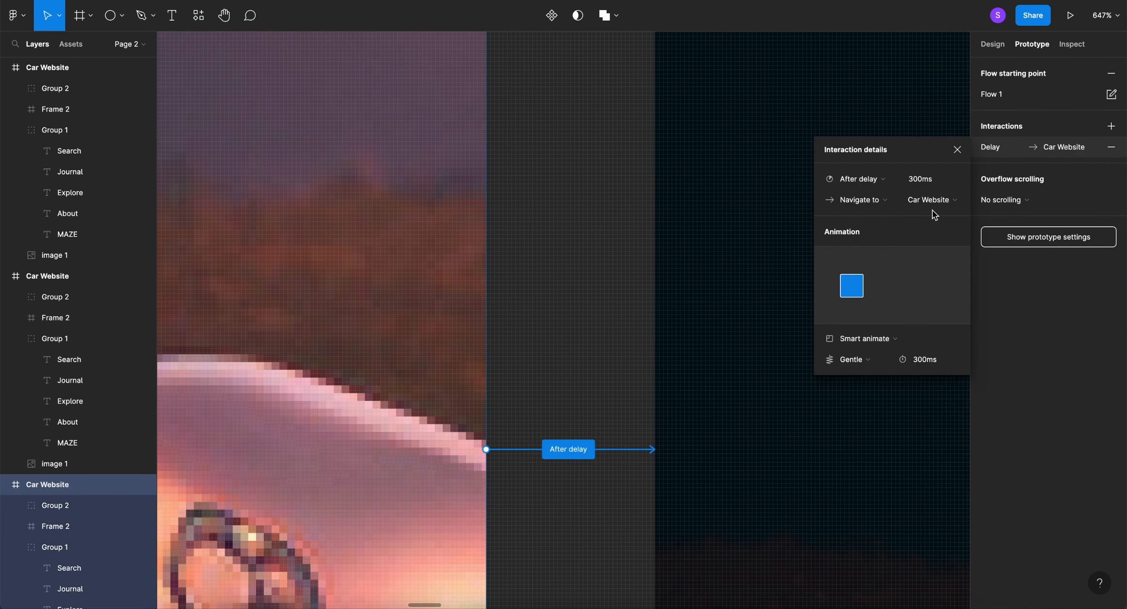
click(932, 179)
text(10)
key(Return)
click(933, 360)
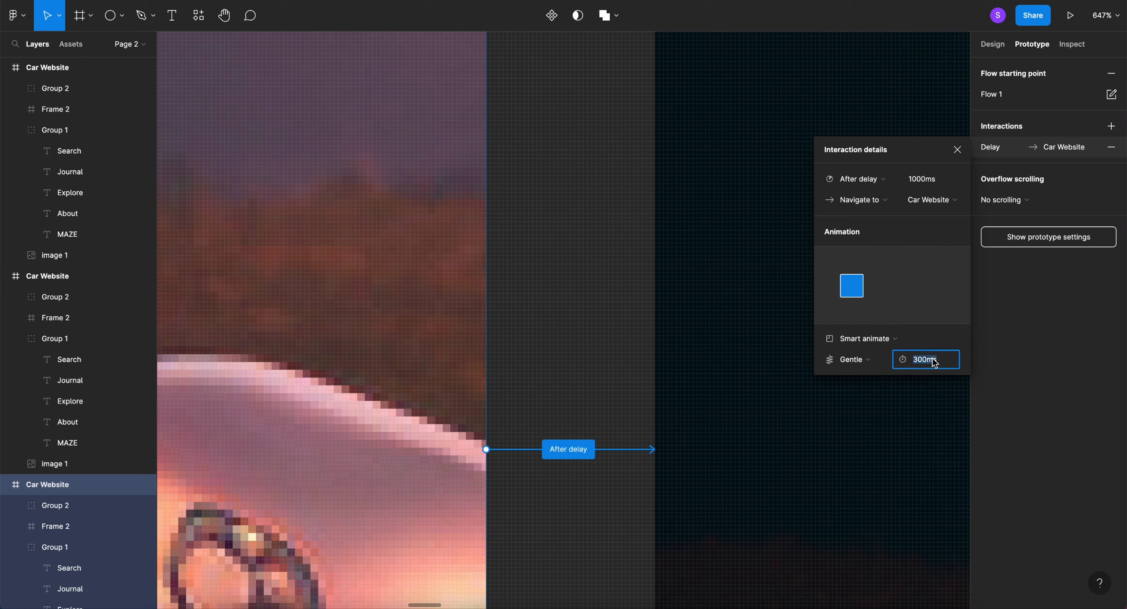
text(1)
Readjust the delay that precedes the transition from the first frame to the second.
click(926, 180)
text(50)
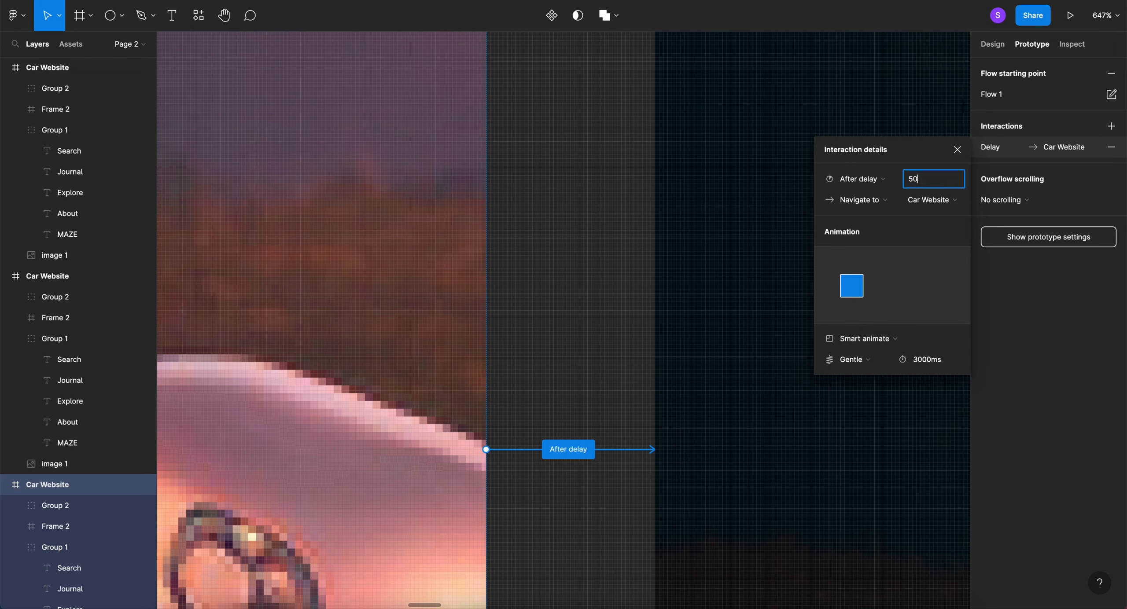
key(Return)
click(919, 184)
text(1)
click(957, 149)
Set the transition from the second frame to the third to a 3000 ms animation duration and a 1000 ms delay.
scroll(797, 239, down, 10)
scroll(799, 239, right, 5)
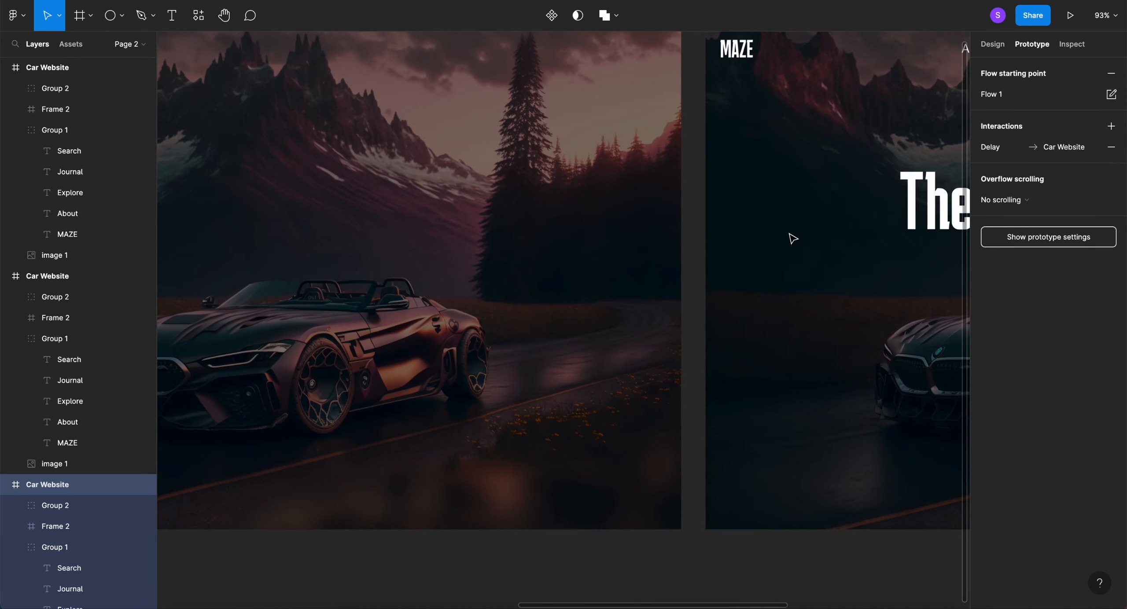
click(623, 219)
scroll(712, 289, up, 6)
click(712, 290)
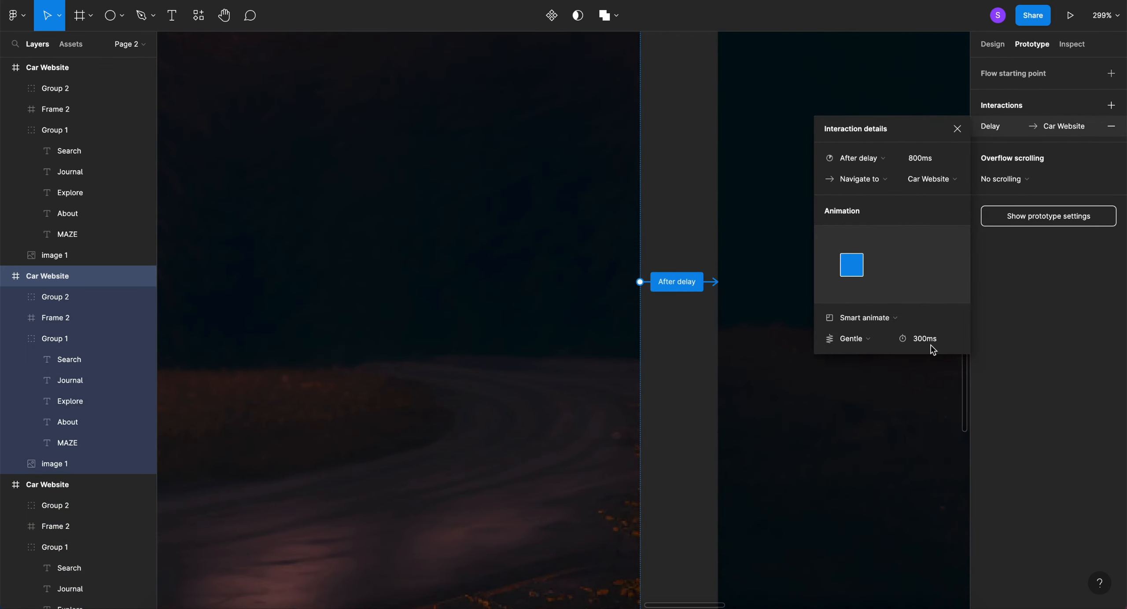
click(932, 342)
text(3000ms)
click(933, 159)
text(1000m)
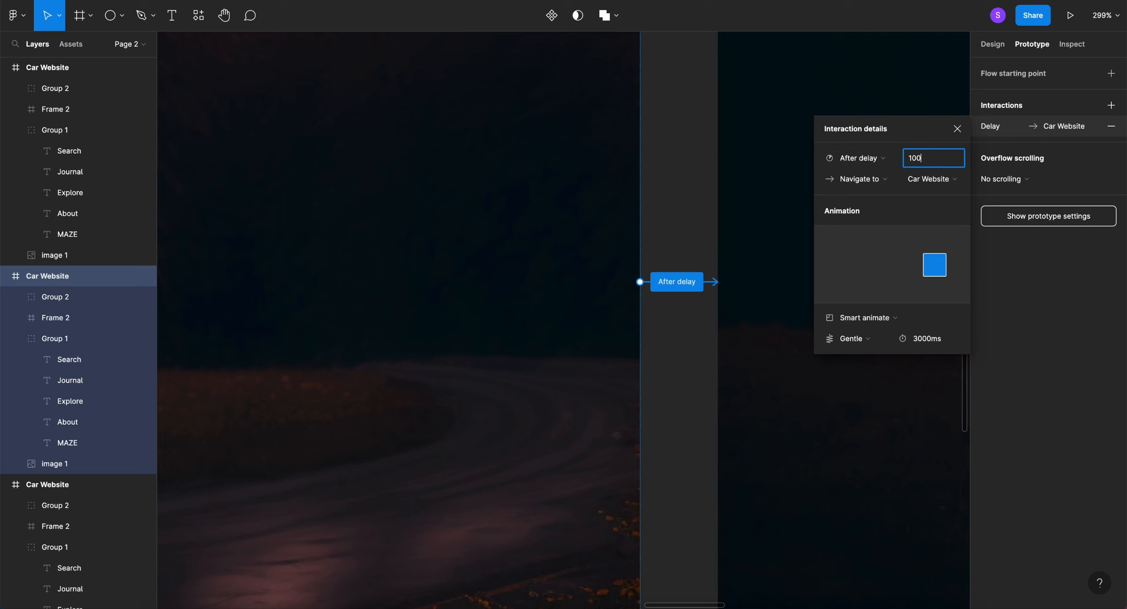
key(Return)
click(661, 150)
Run the Flow 1 prototype from the first frame to preview the intro animation.
scroll(661, 150, down, 6)
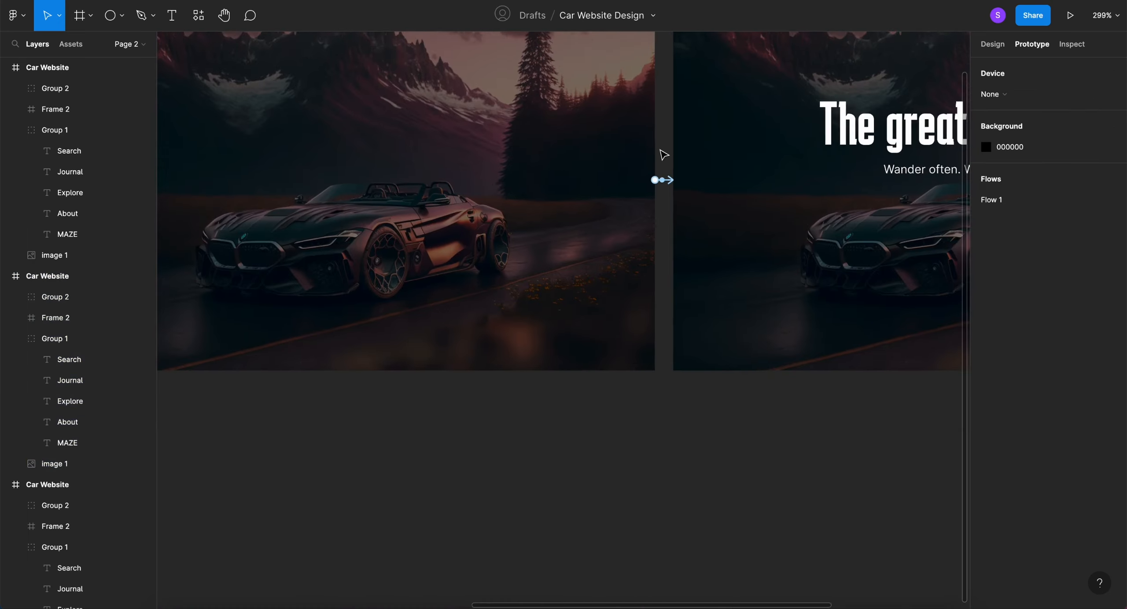
scroll(661, 150, right, 6)
scroll(661, 151, down, 3)
scroll(661, 150, left, 6)
click(221, 119)
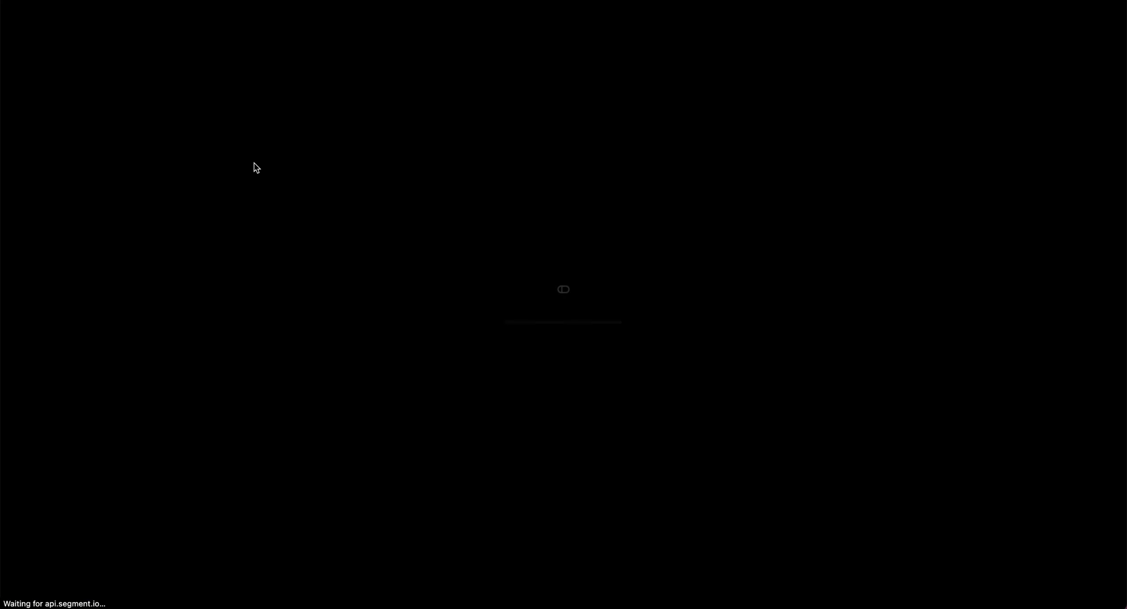